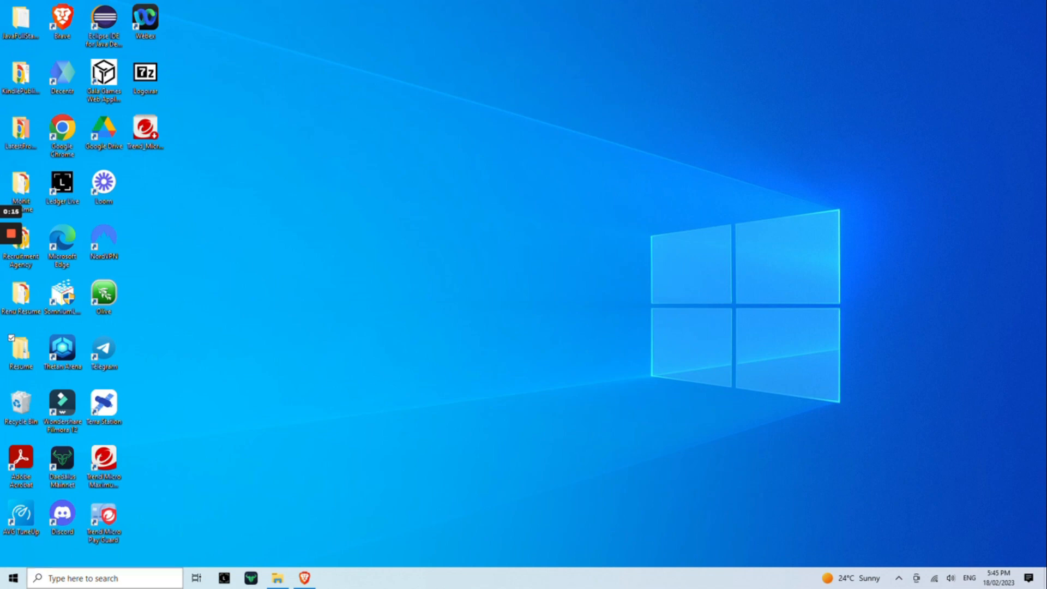
# - Check the installed Java version by running java --version in a maximized Command Prompt, and minimize the window
pyautogui.click(75, 578)
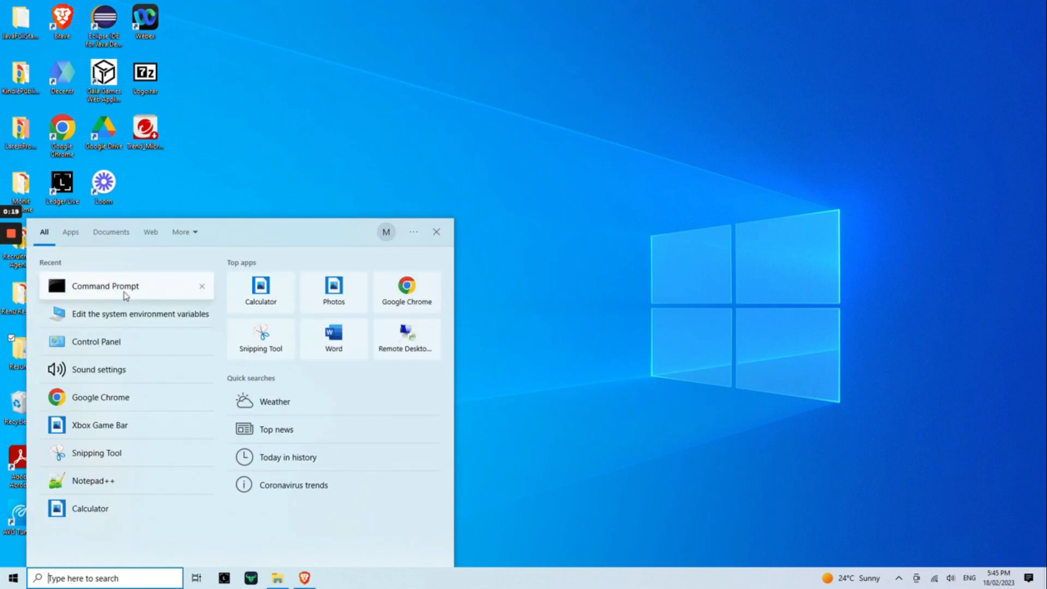
pyautogui.click(709, 210)
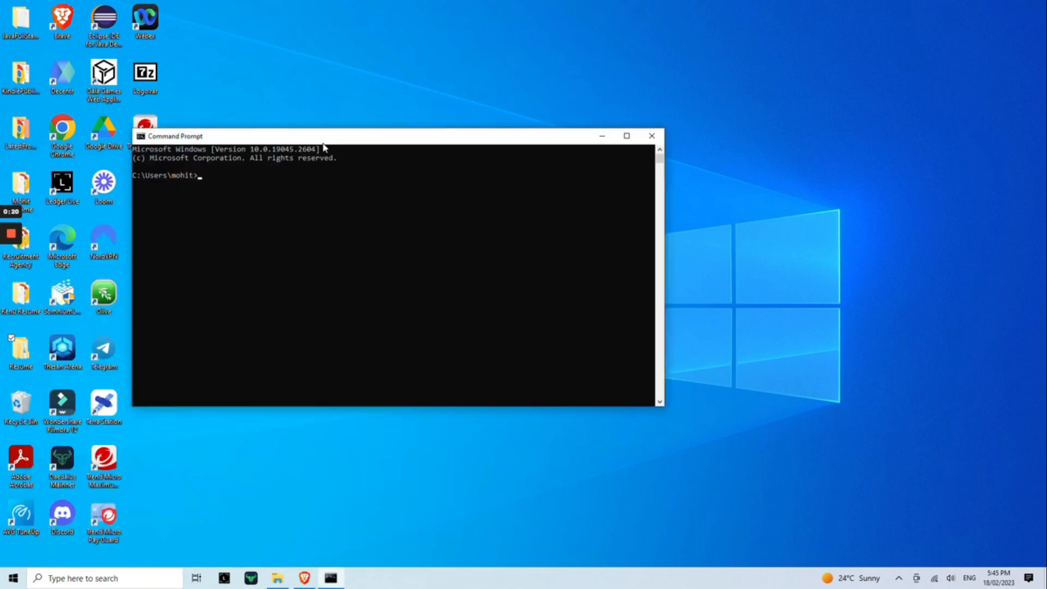
pyautogui.click(626, 136)
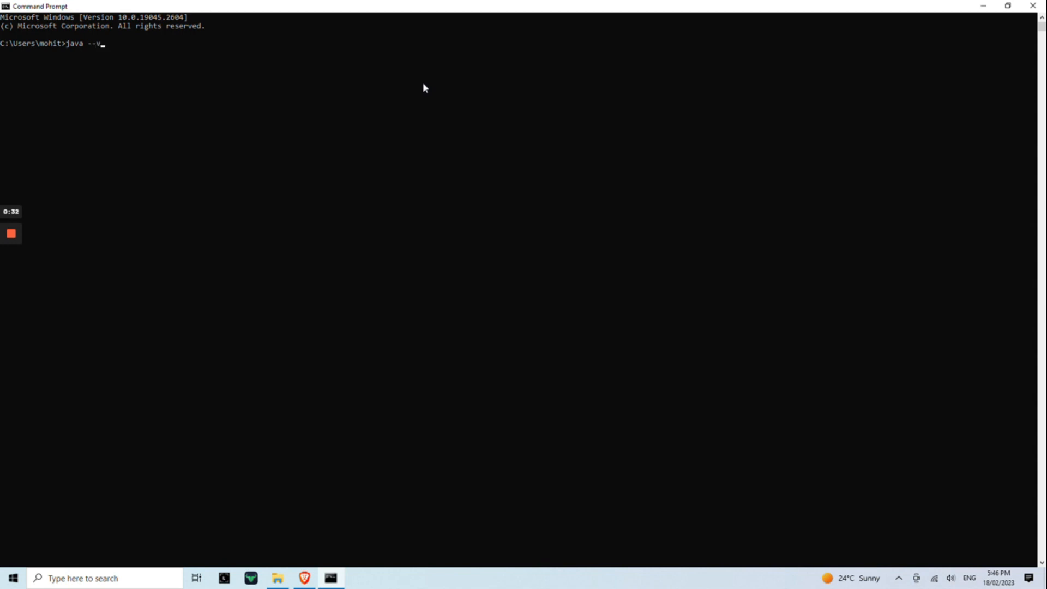
pyautogui.write('ersion')
pyautogui.press('Return')
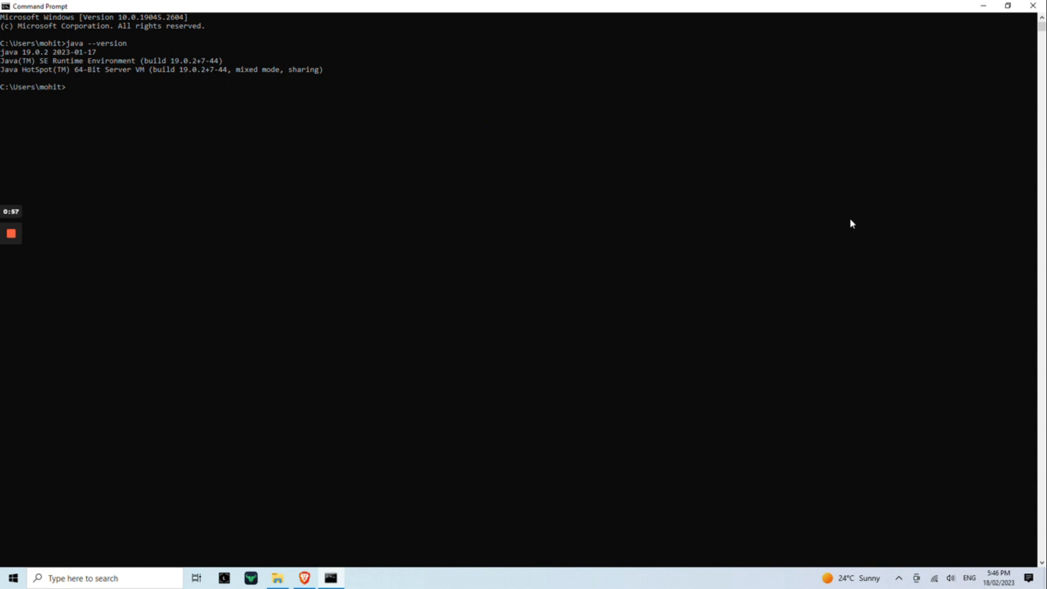
pyautogui.click(984, 8)
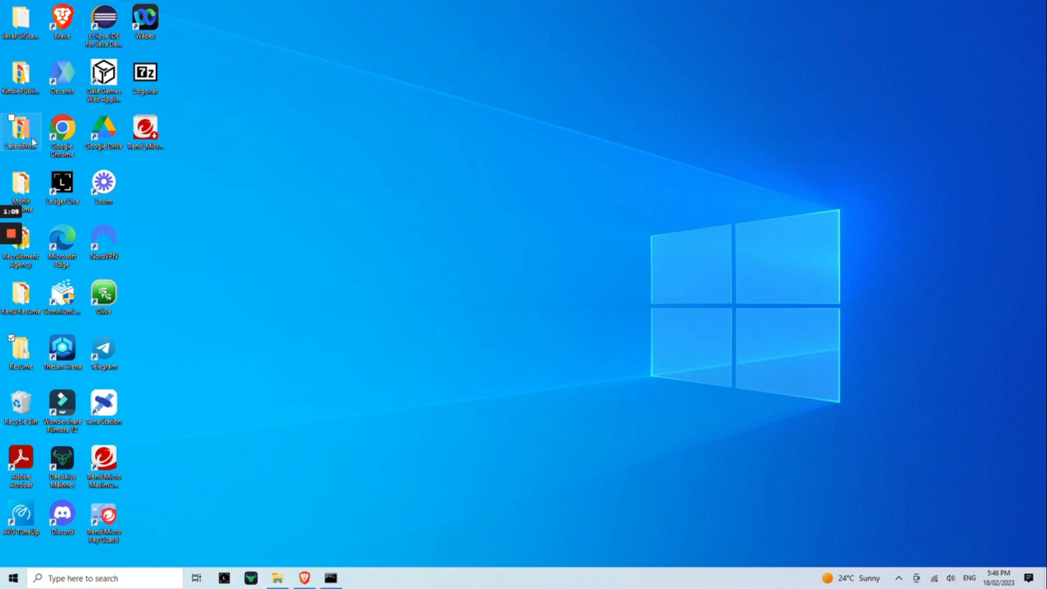
# - Open Google Chrome, search for "eclipse download" and open the Eclipse Foundation's Eclipse Downloads page
pyautogui.doubleClick(64, 138)
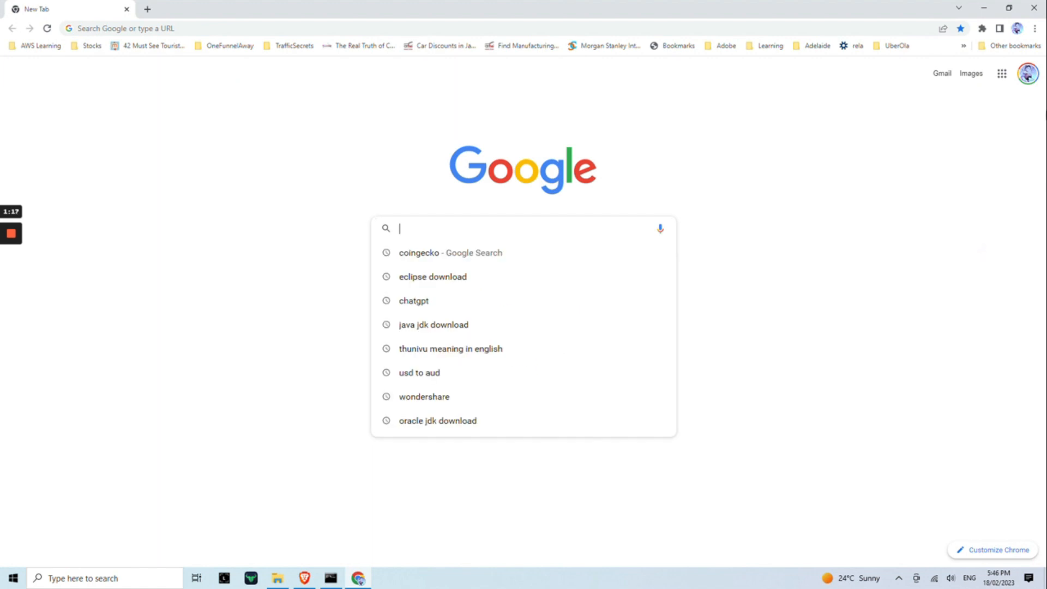
pyautogui.write('eclips')
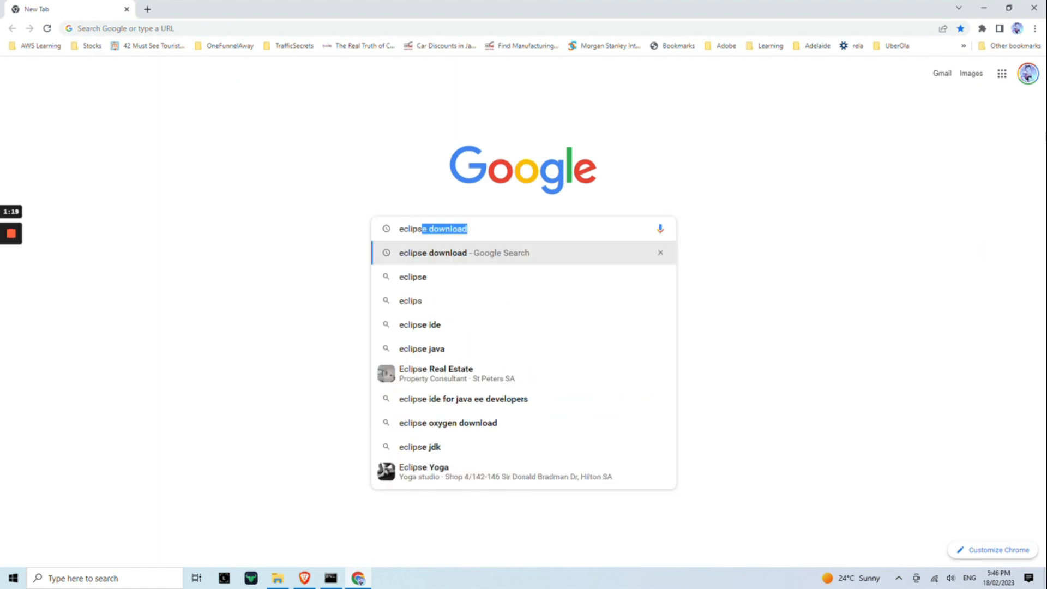
pyautogui.click(461, 253)
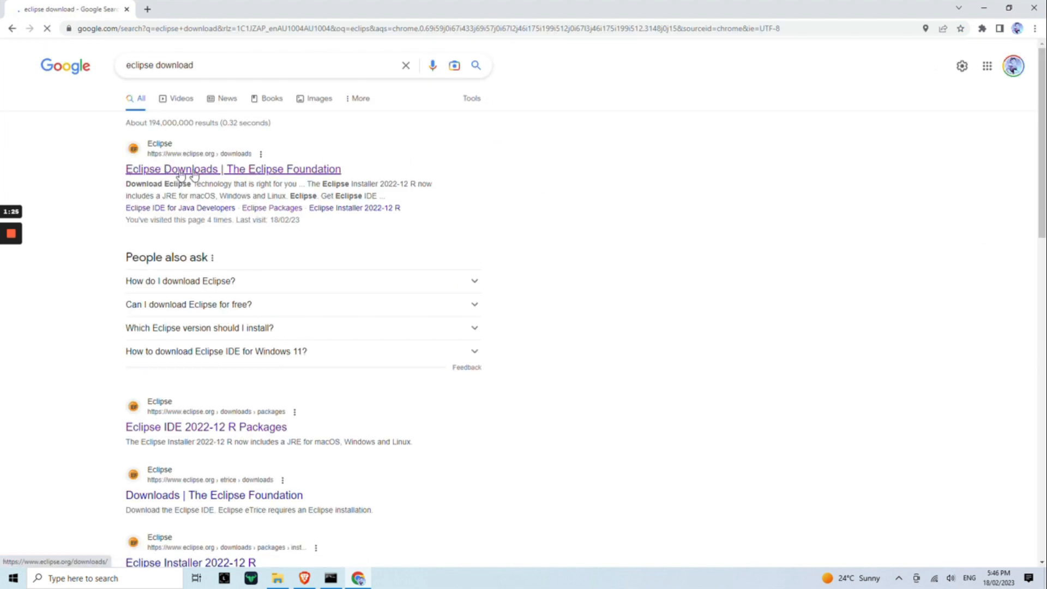
pyautogui.click(207, 176)
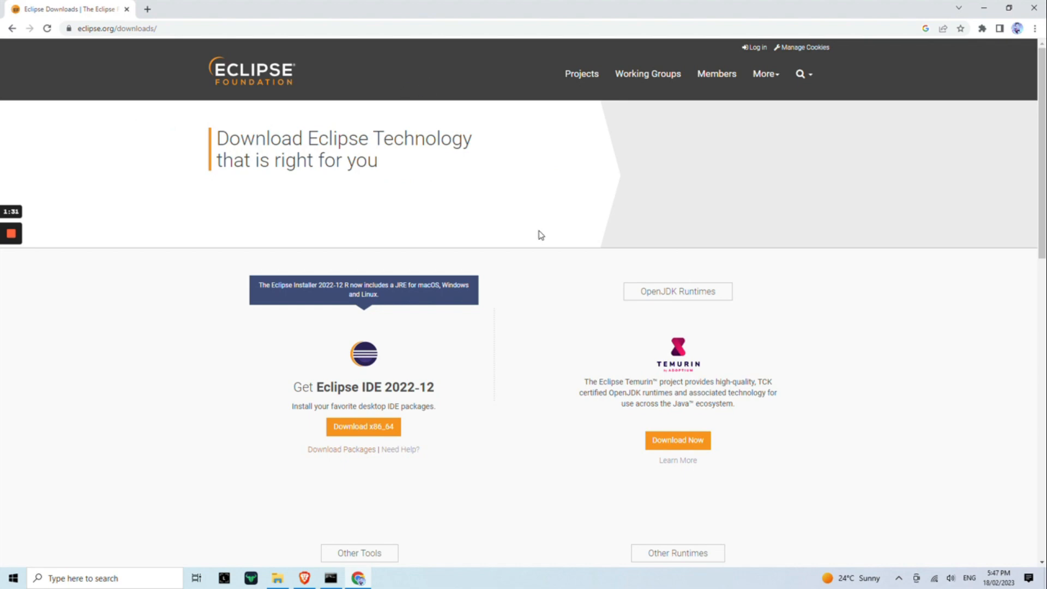
# - Download the Eclipse IDE 2022-12 x86_64 installer, eclipse-inst-jre-win64.exe, and run it with the browser minimized
pyautogui.scroll(-2, 518, 272)
pyautogui.scroll(-8, 338, 278)
pyautogui.scroll(4, 283, 289)
pyautogui.moveTo(399, 117); pyautogui.dragTo(405, 117)
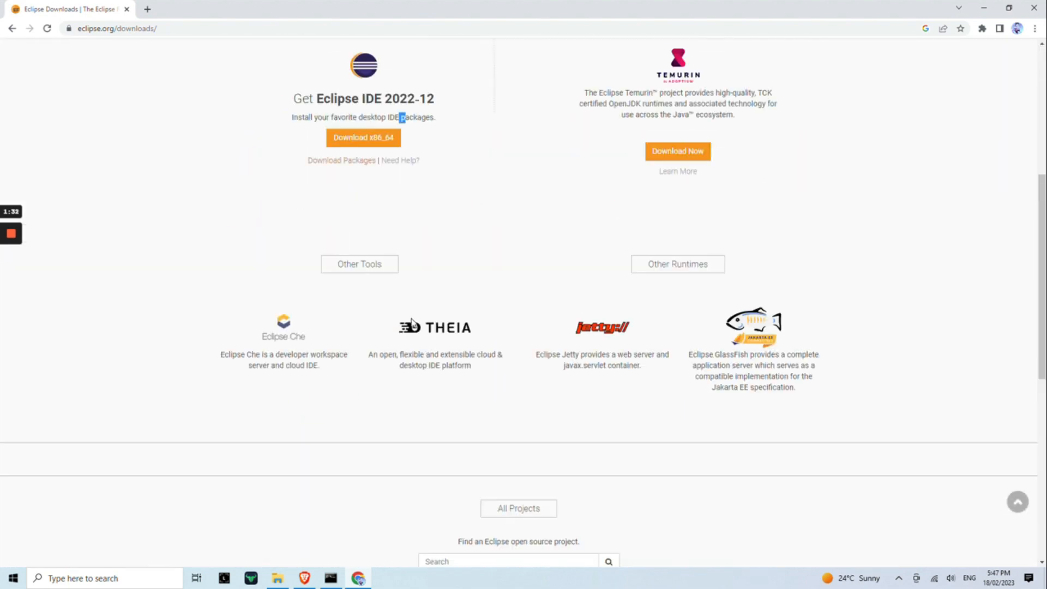
pyautogui.scroll(6, 467, 264)
pyautogui.scroll(-1, 467, 264)
pyautogui.scroll(-2, 477, 371)
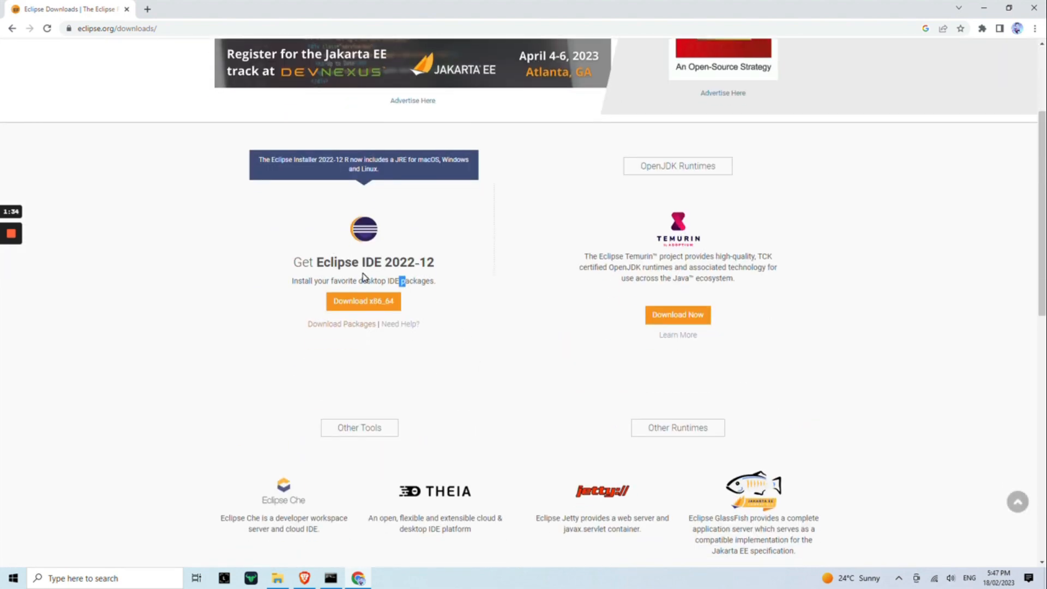
pyautogui.click(396, 238)
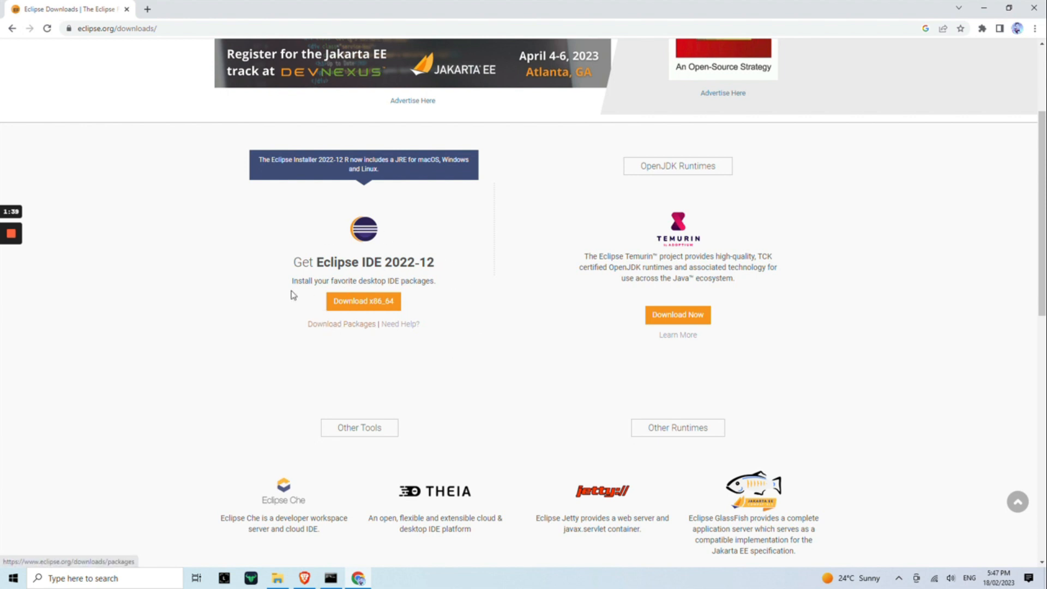
pyautogui.click(365, 304)
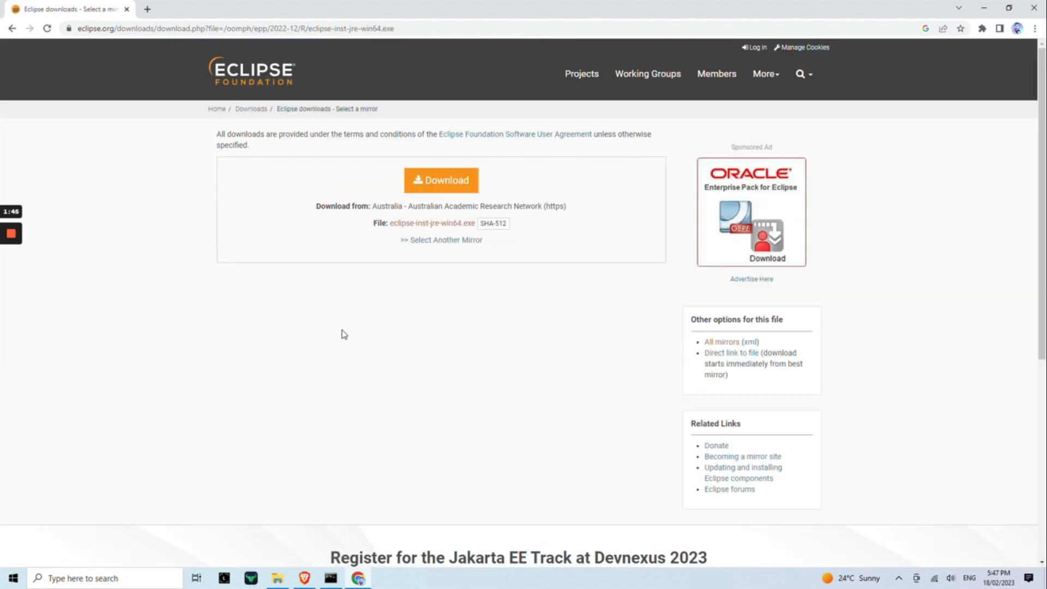
pyautogui.click(448, 185)
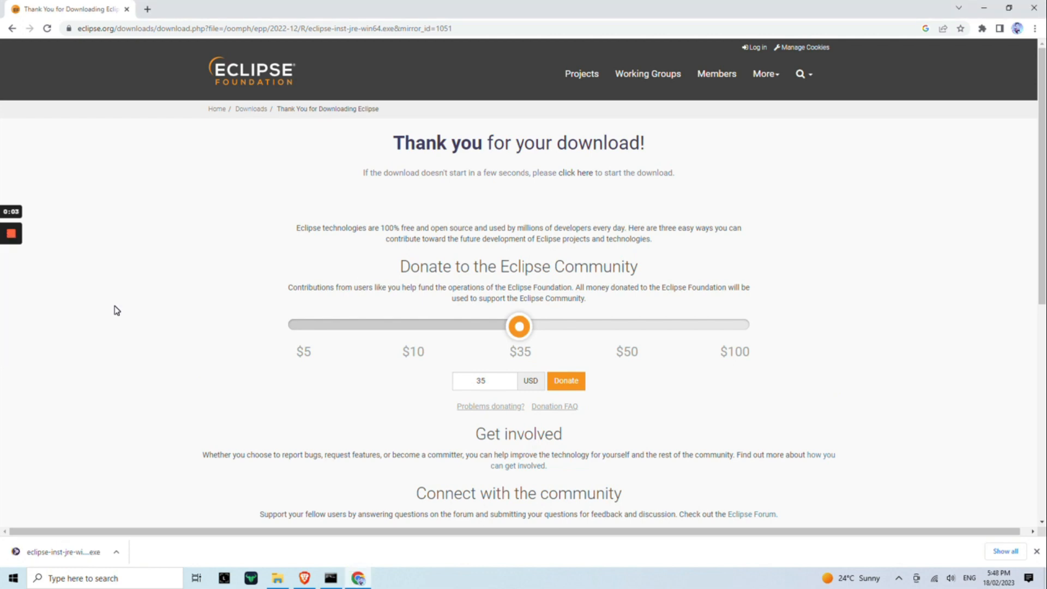
pyautogui.click(80, 561)
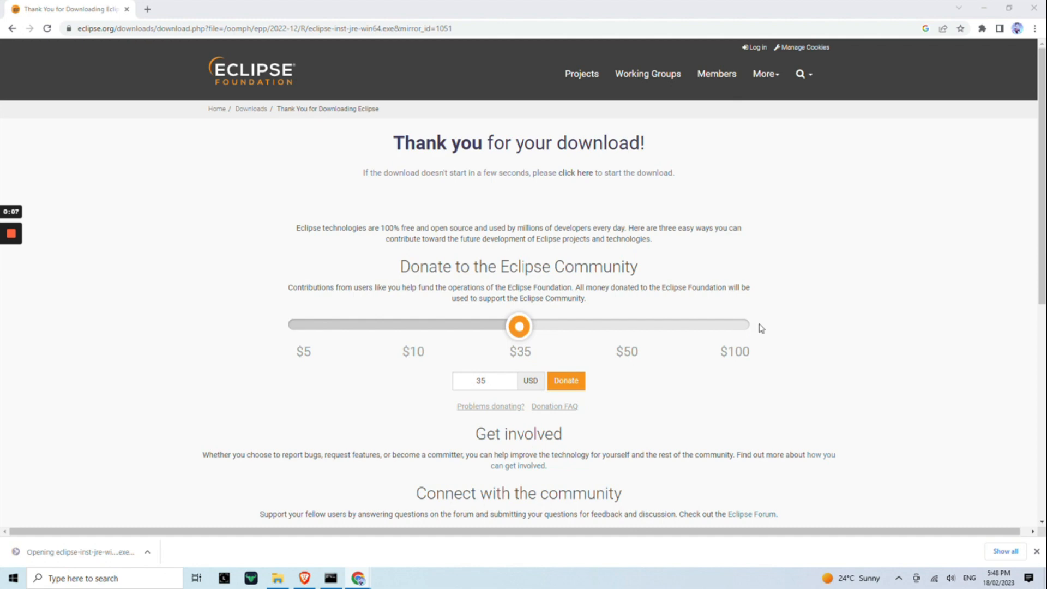
pyautogui.click(984, 8)
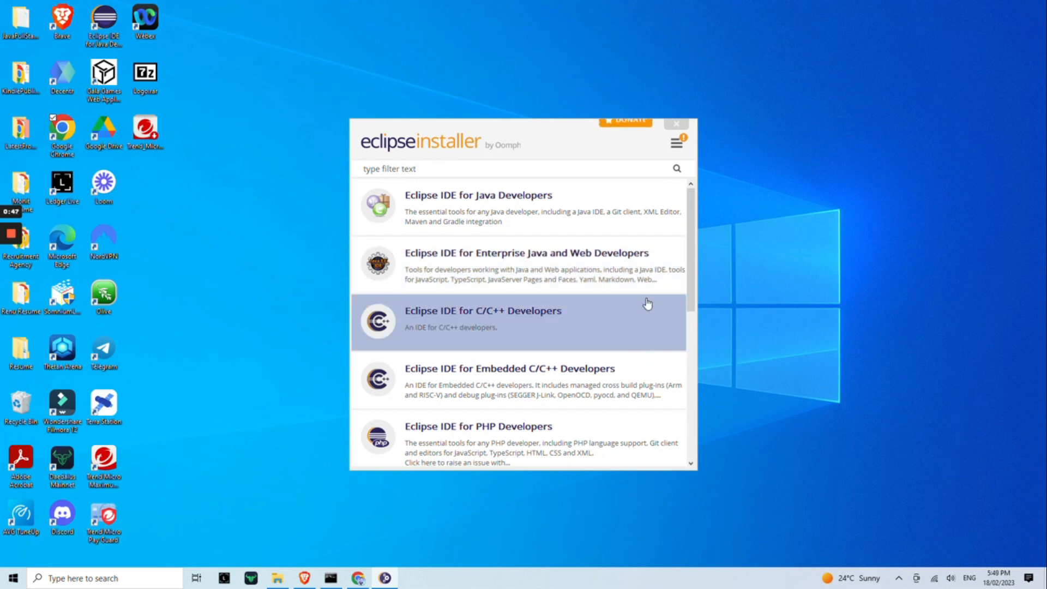
# - Install Eclipse IDE for Enterprise Java and Web Developers with the default JDK, folder and shortcut settings, and launch it
pyautogui.scroll(-2, 645, 311)
pyautogui.scroll(-2, 622, 327)
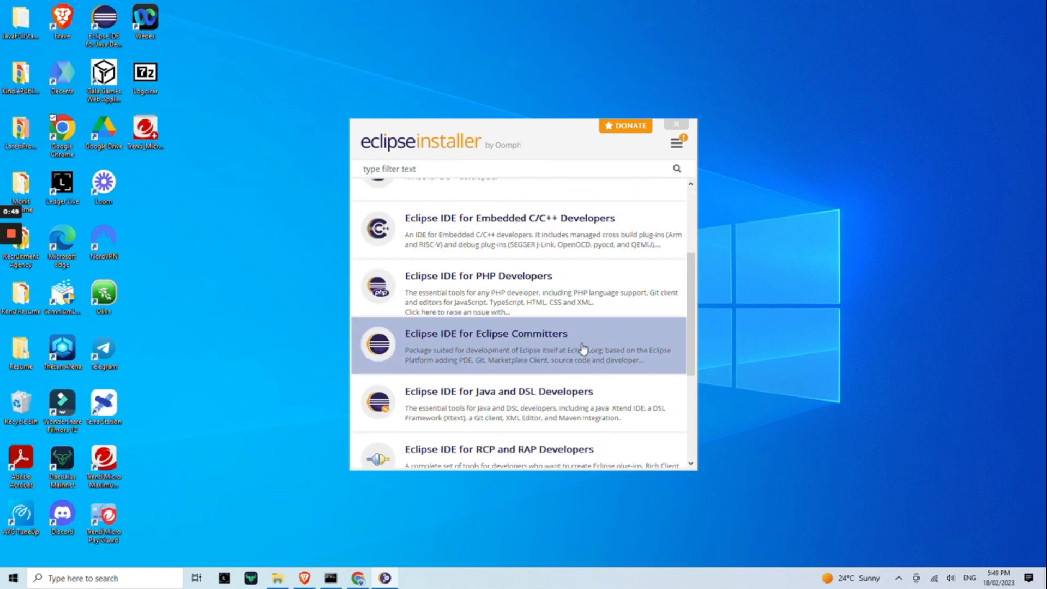
pyautogui.scroll(-2, 582, 352)
pyautogui.scroll(-2, 574, 380)
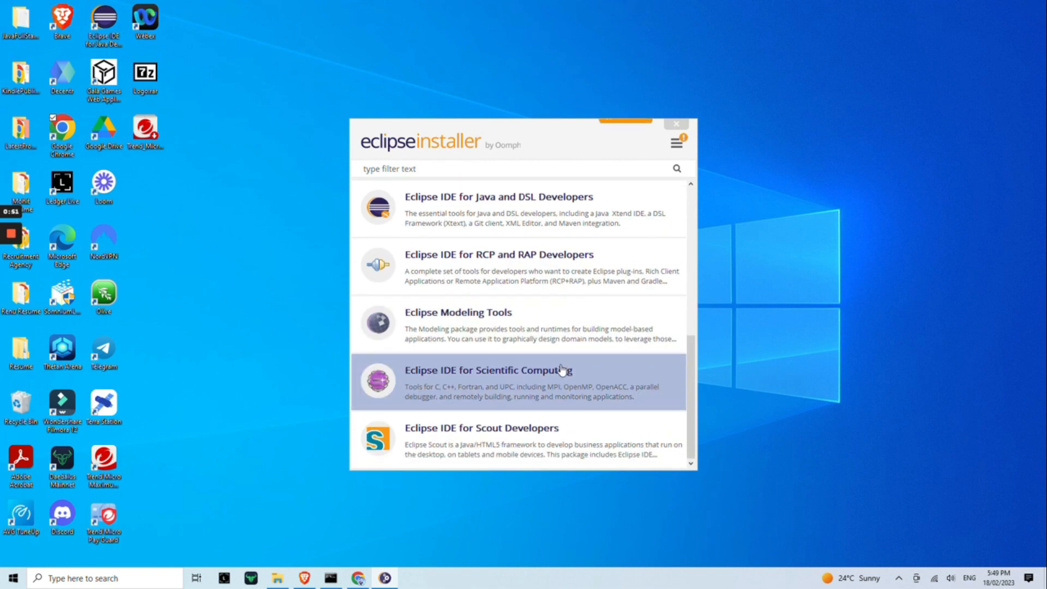
pyautogui.scroll(6, 562, 370)
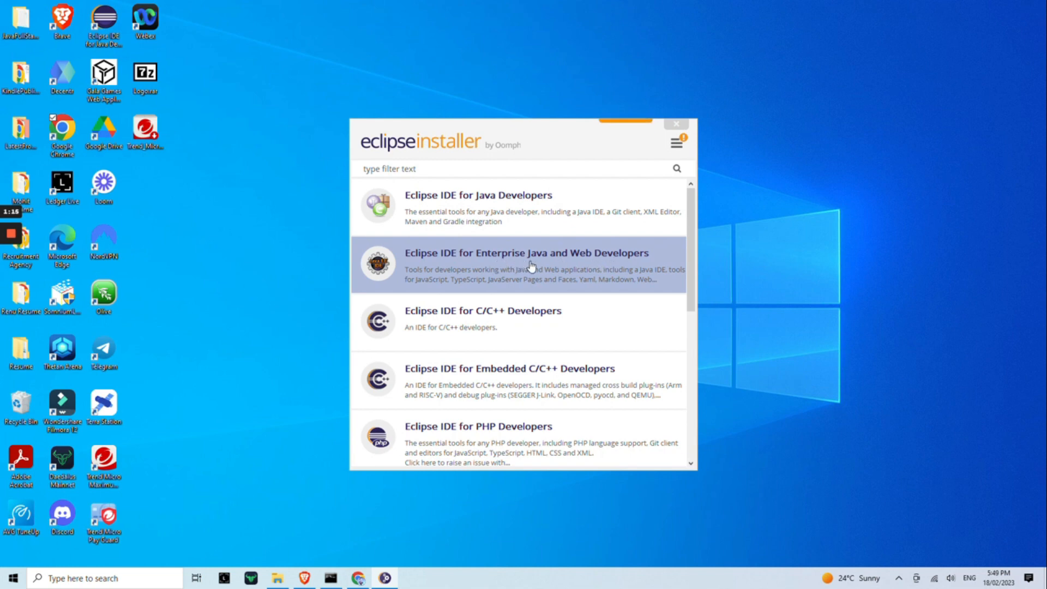
pyautogui.click(530, 261)
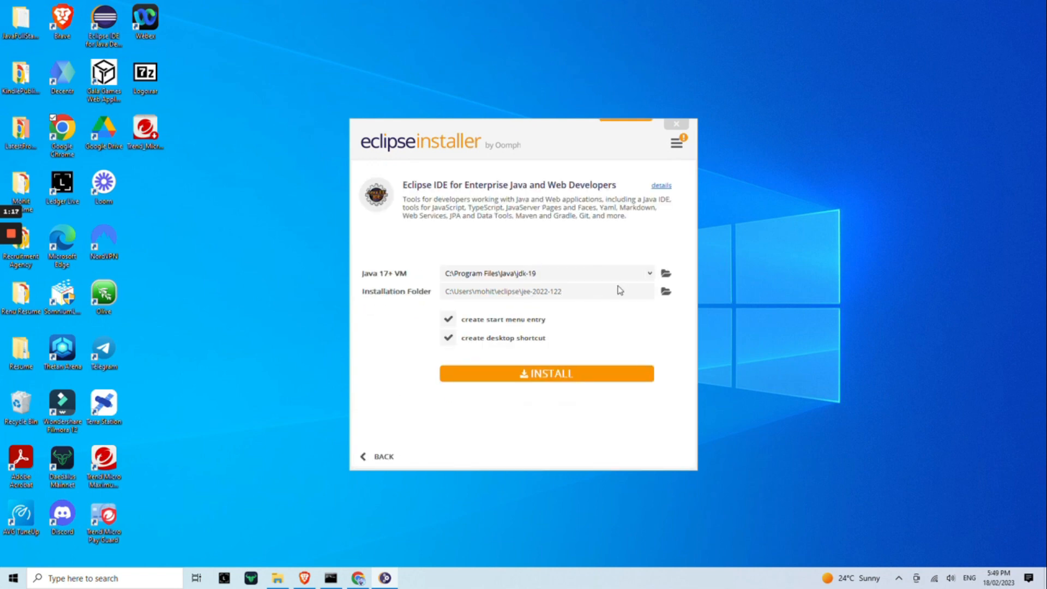
pyautogui.click(535, 376)
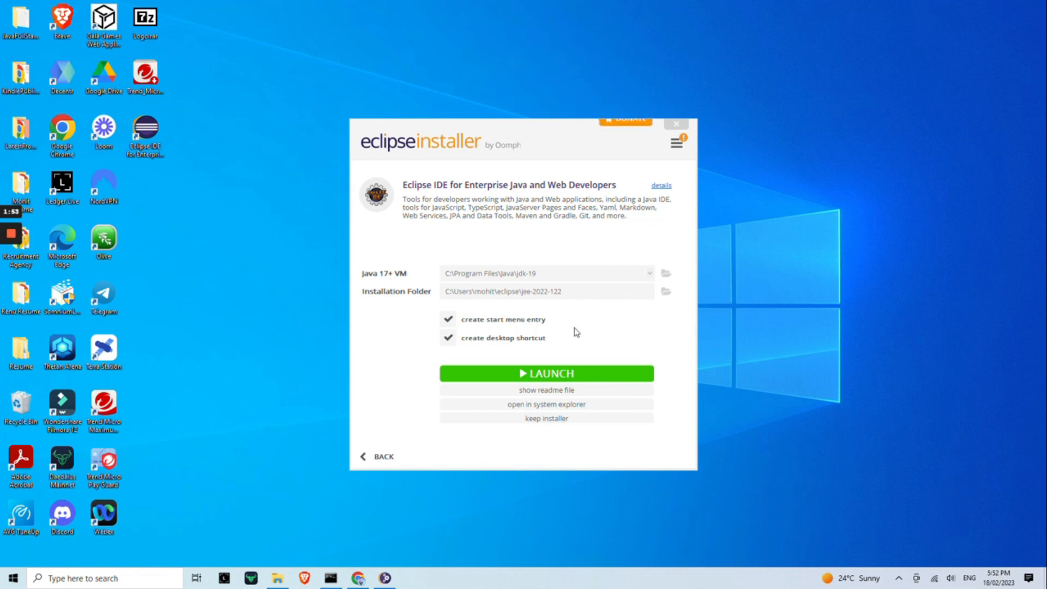
pyautogui.click(531, 378)
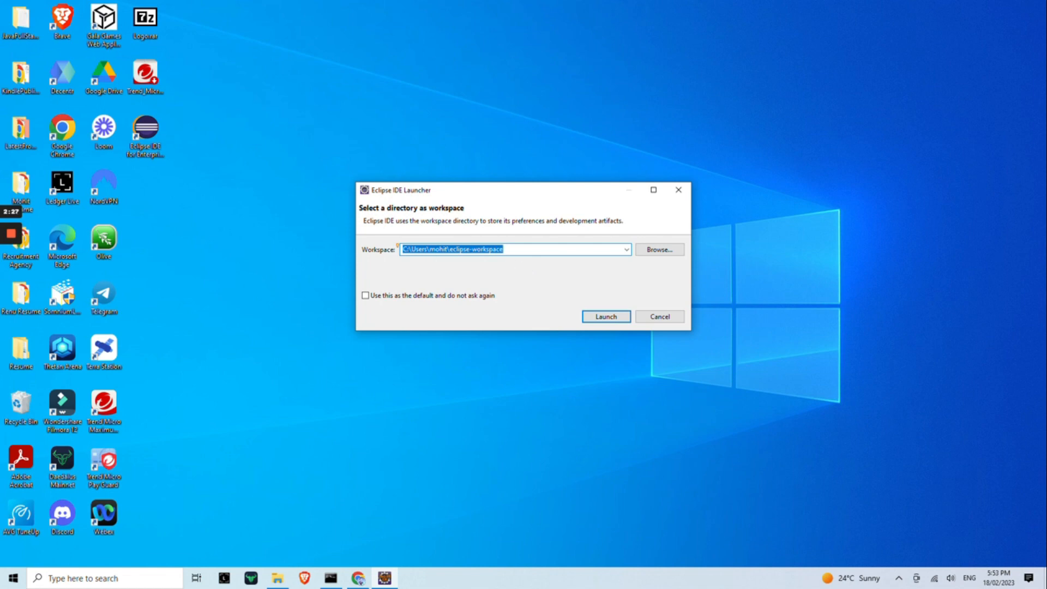
# - Browse for a different workspace directory and go to the root of the OS (C:) drive
pyautogui.click(452, 250)
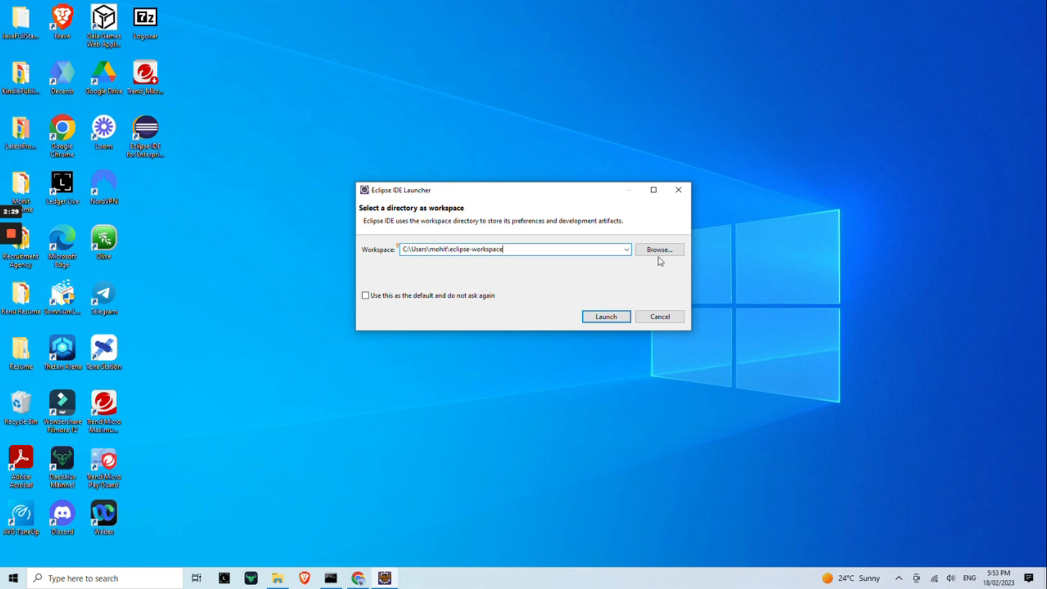
pyautogui.moveTo(452, 249); pyautogui.dragTo(504, 250)
pyautogui.click(675, 255)
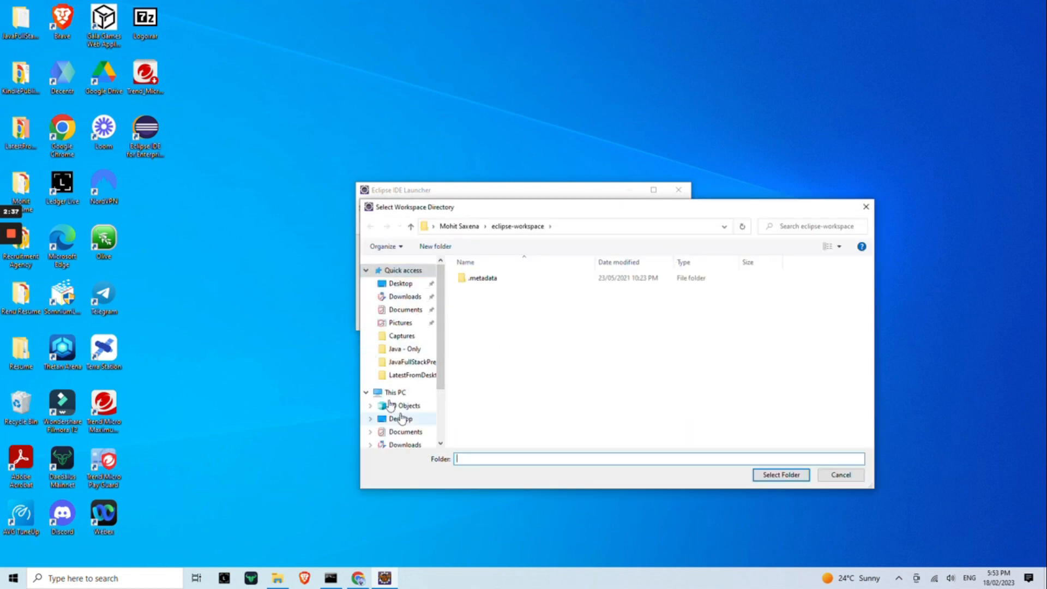
pyautogui.click(395, 393)
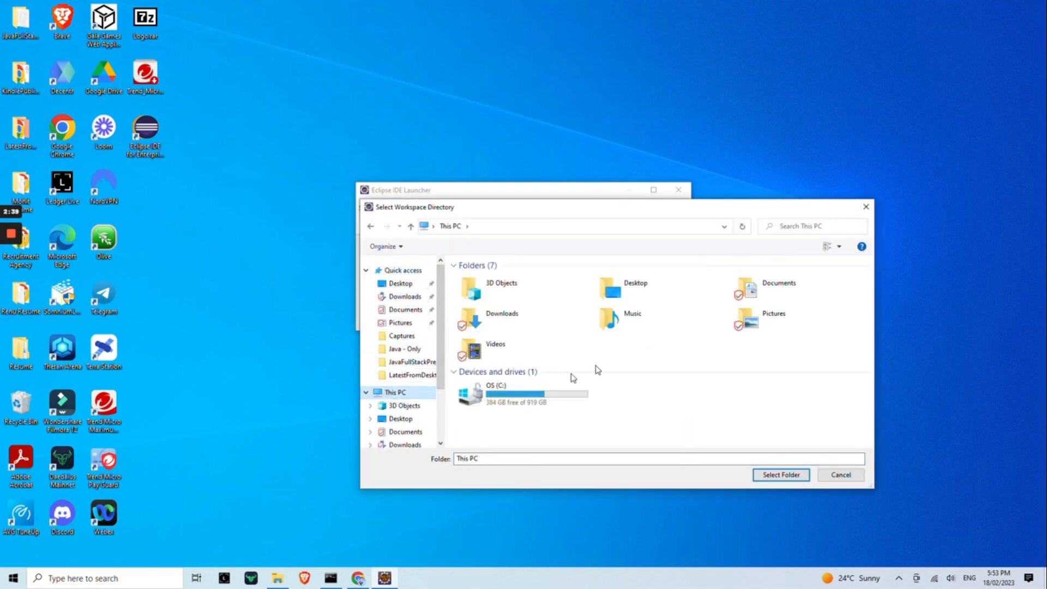
pyautogui.doubleClick(507, 396)
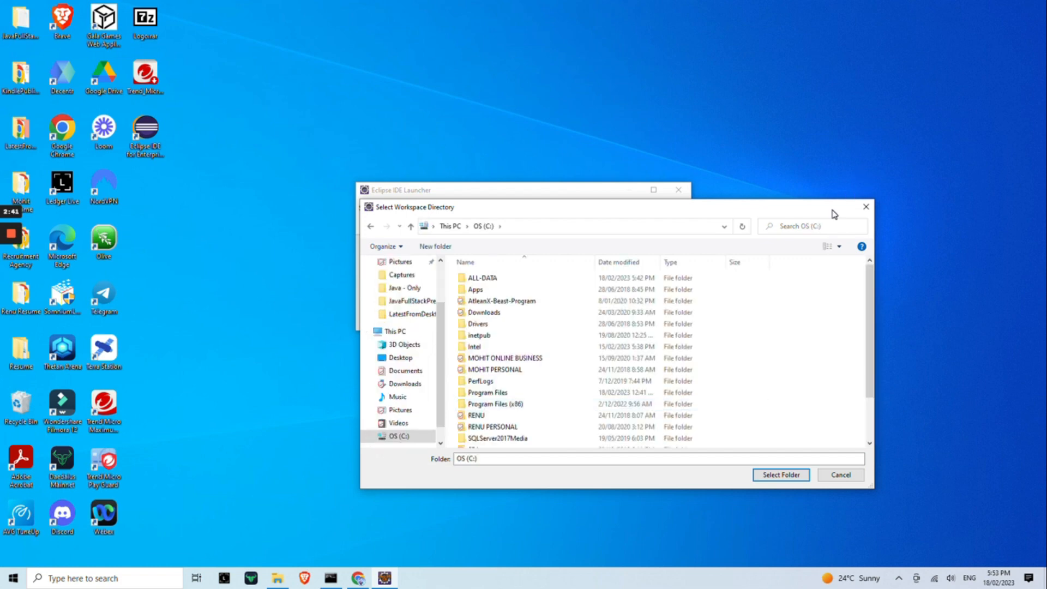
pyautogui.moveTo(731, 211); pyautogui.dragTo(671, 75)
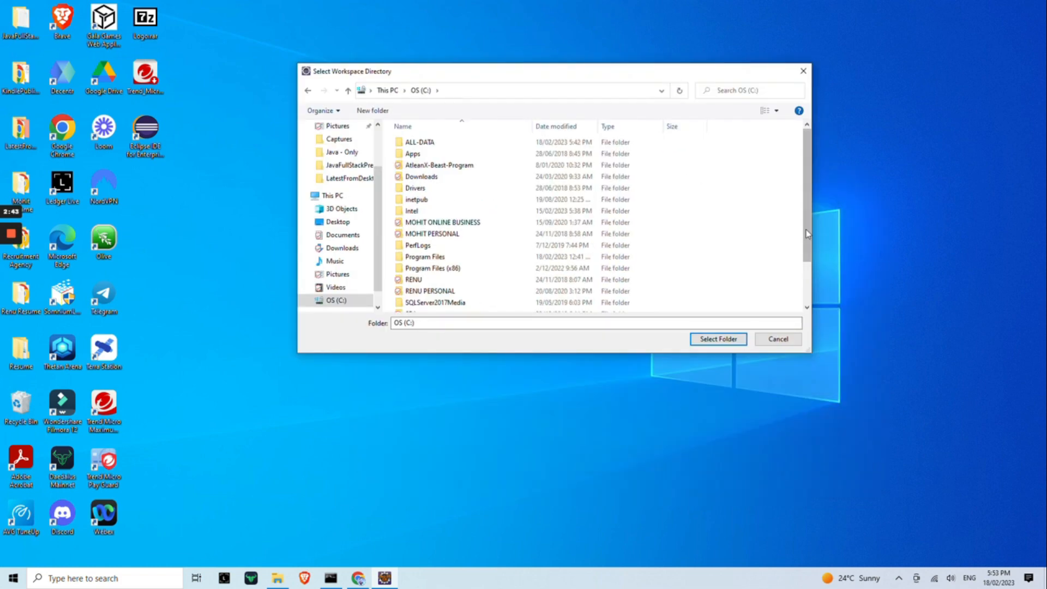
pyautogui.moveTo(807, 234); pyautogui.dragTo(793, 378)
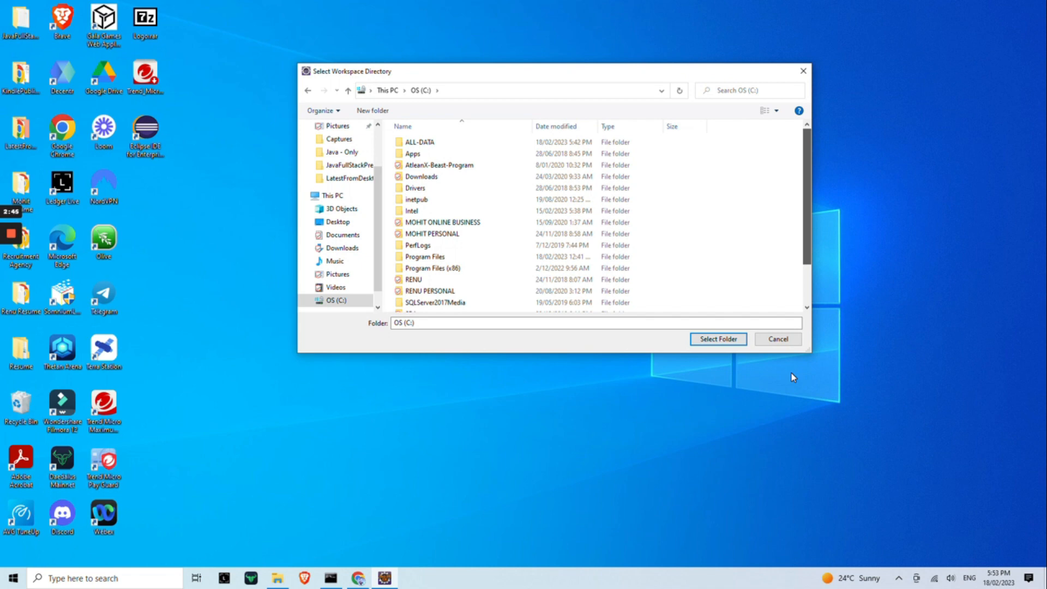
# - Create a folder named JavaWorkspace on the C: drive and select it as the Eclipse workspace
pyautogui.rightClick(742, 280)
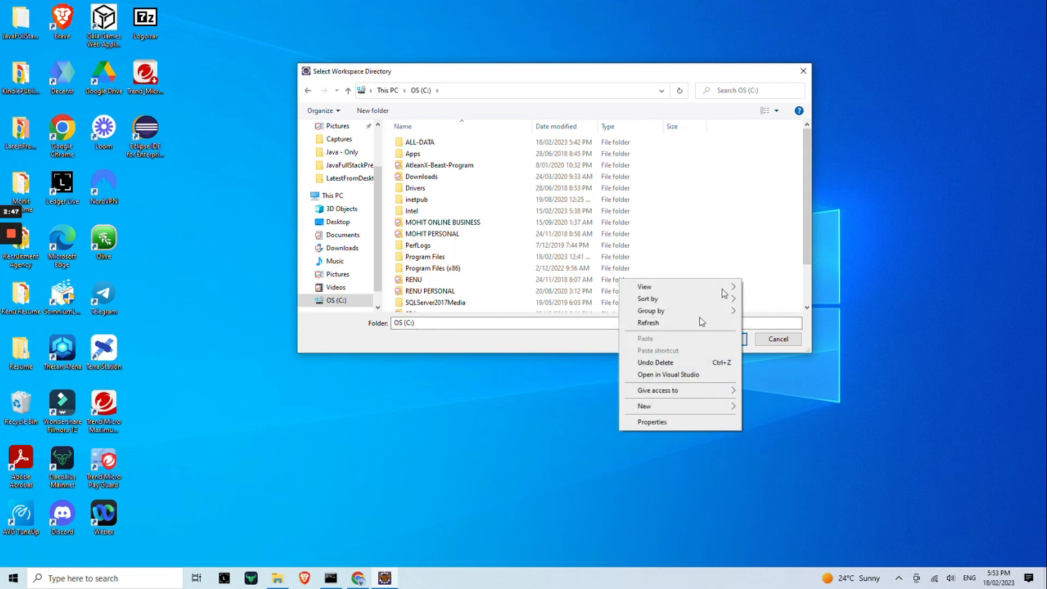
pyautogui.moveTo(725, 408)
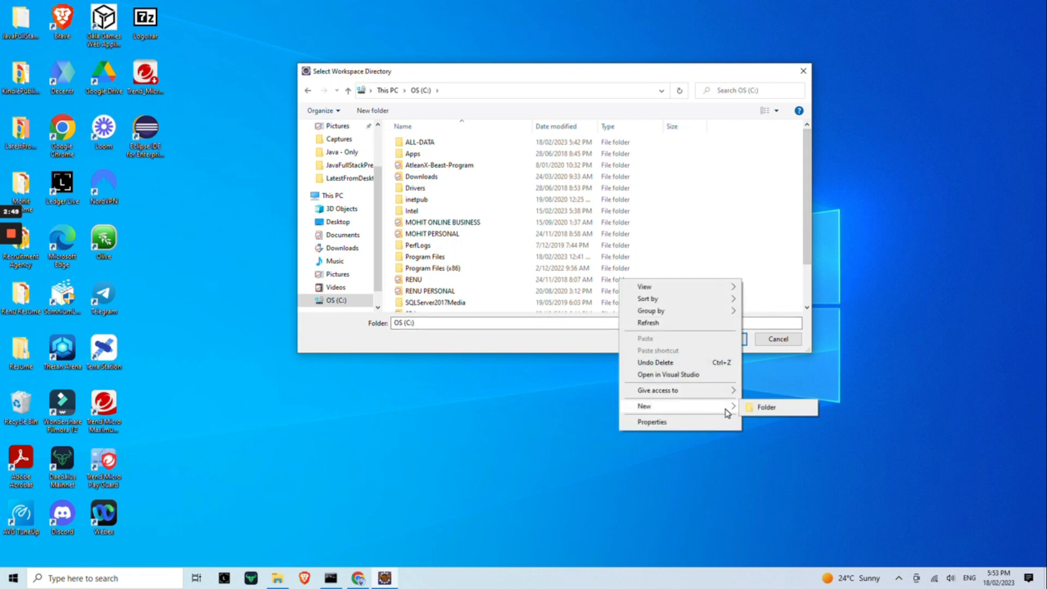
pyautogui.click(782, 414)
pyautogui.write('J')
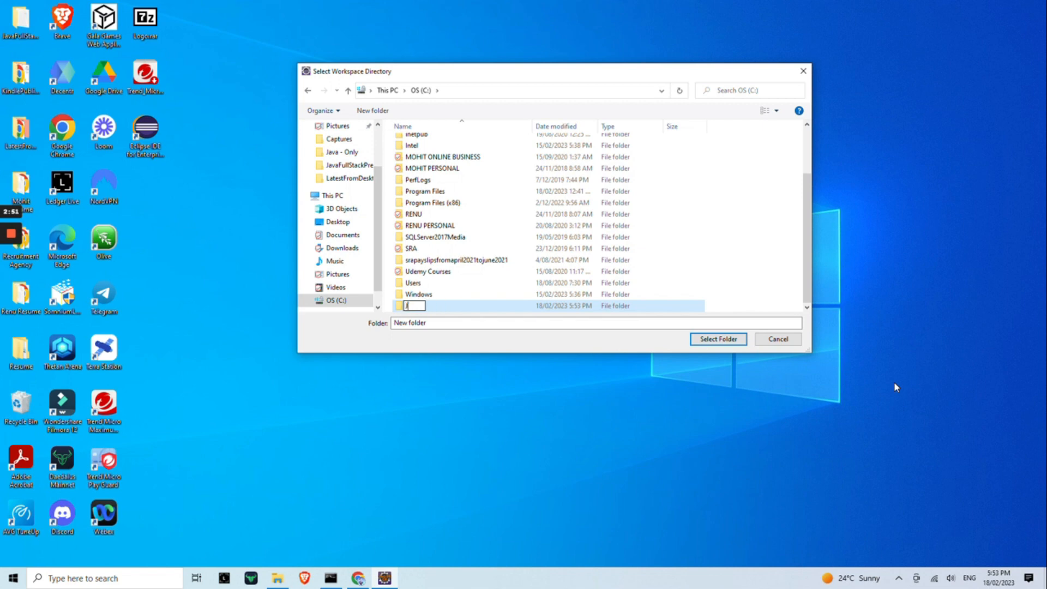
pyautogui.write('avaWorkspace')
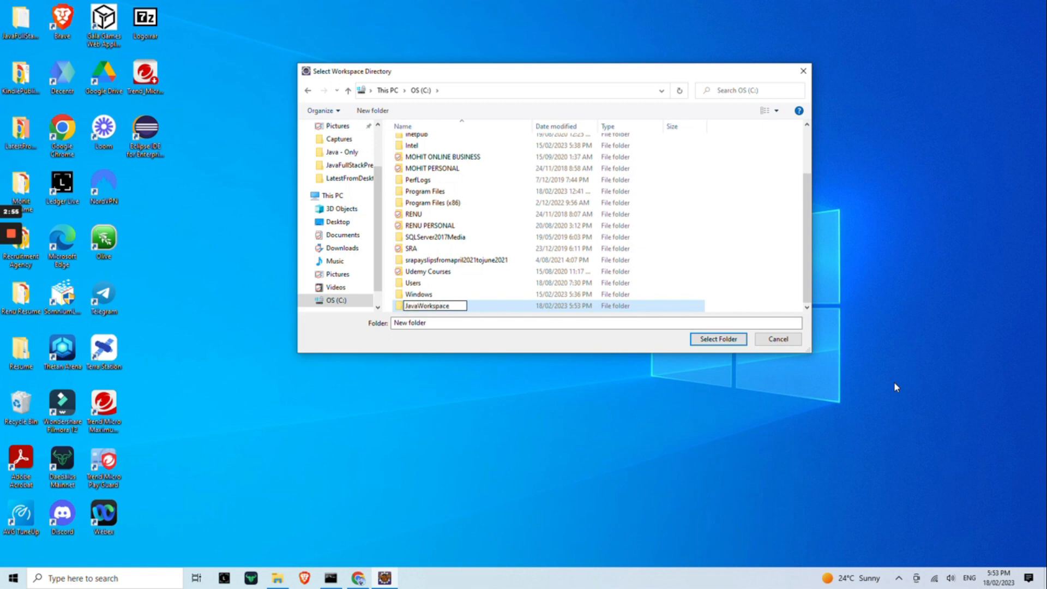
pyautogui.click(434, 280)
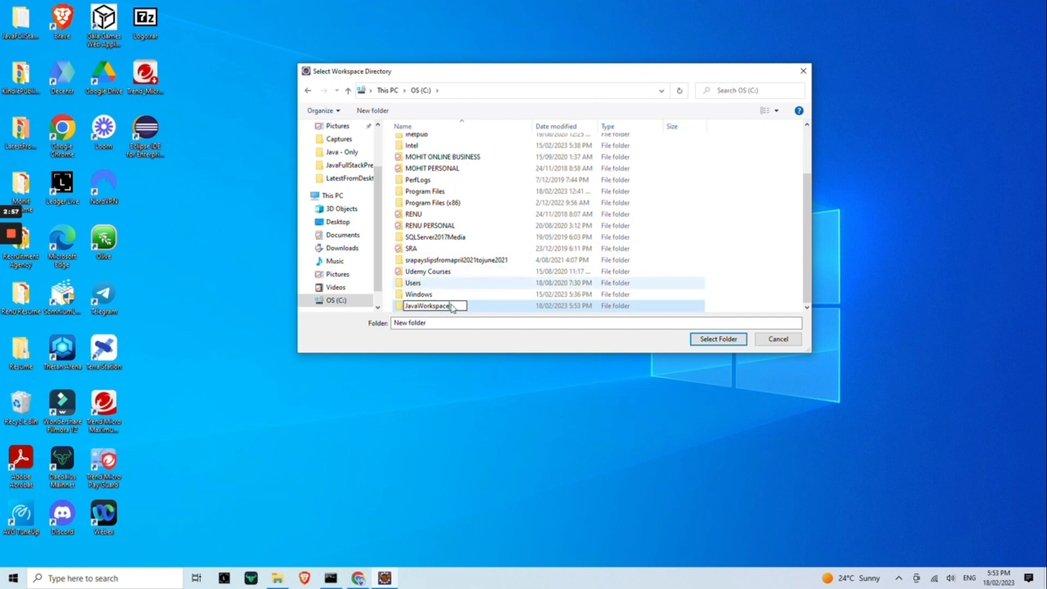
pyautogui.click(424, 306)
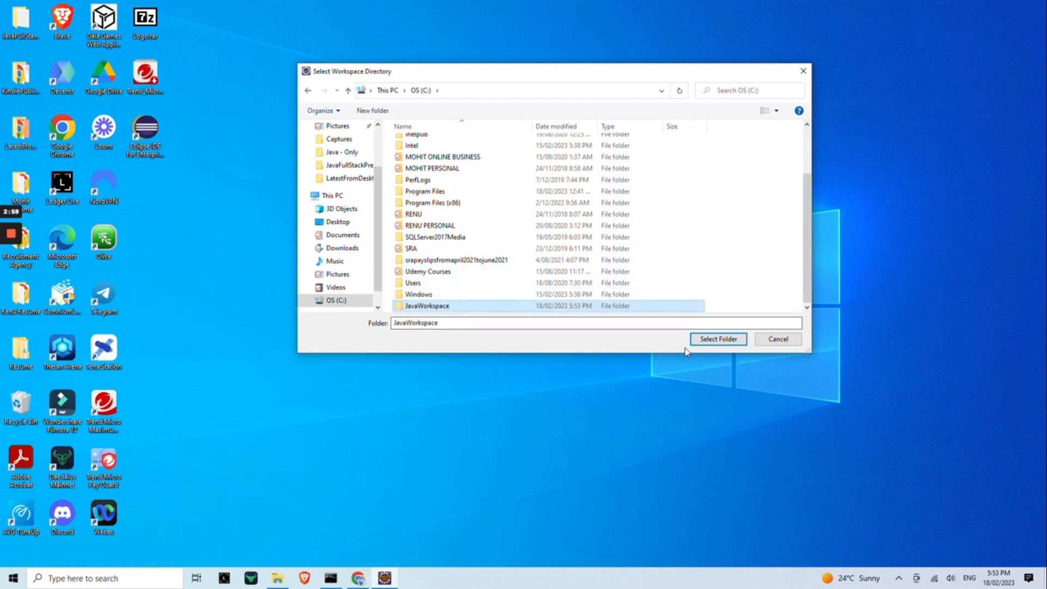
pyautogui.click(716, 339)
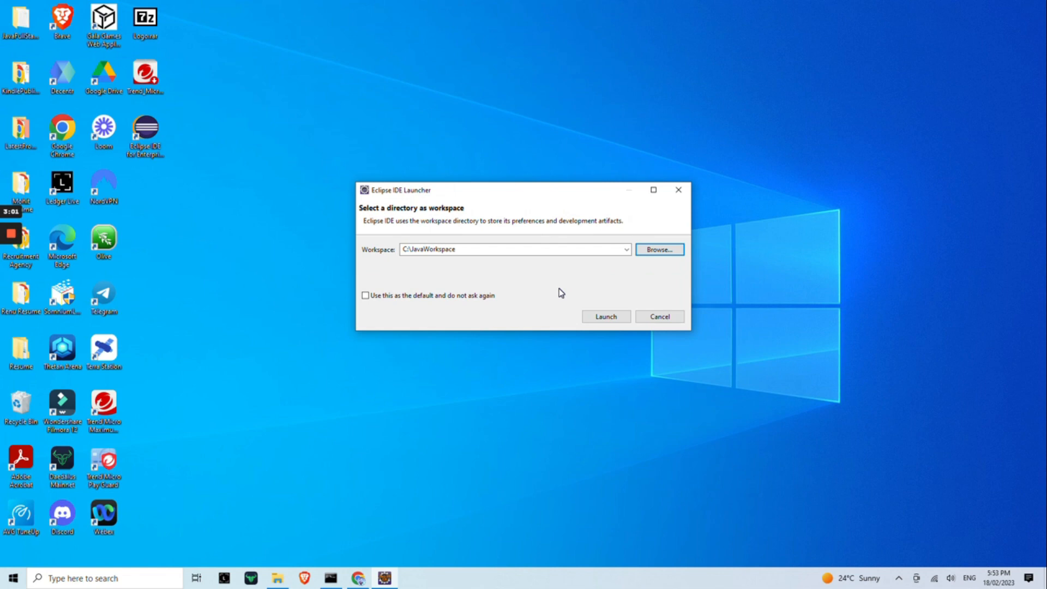
# - Make C:\JavaWorkspace the default workspace without being asked again, and launch Eclipse
pyautogui.click(365, 296)
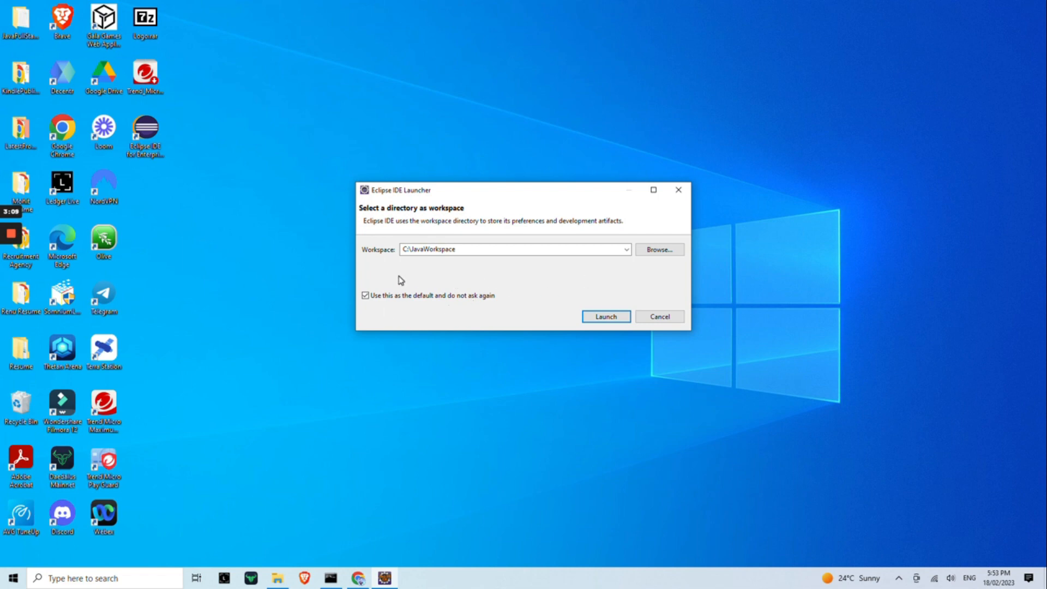
pyautogui.click(609, 319)
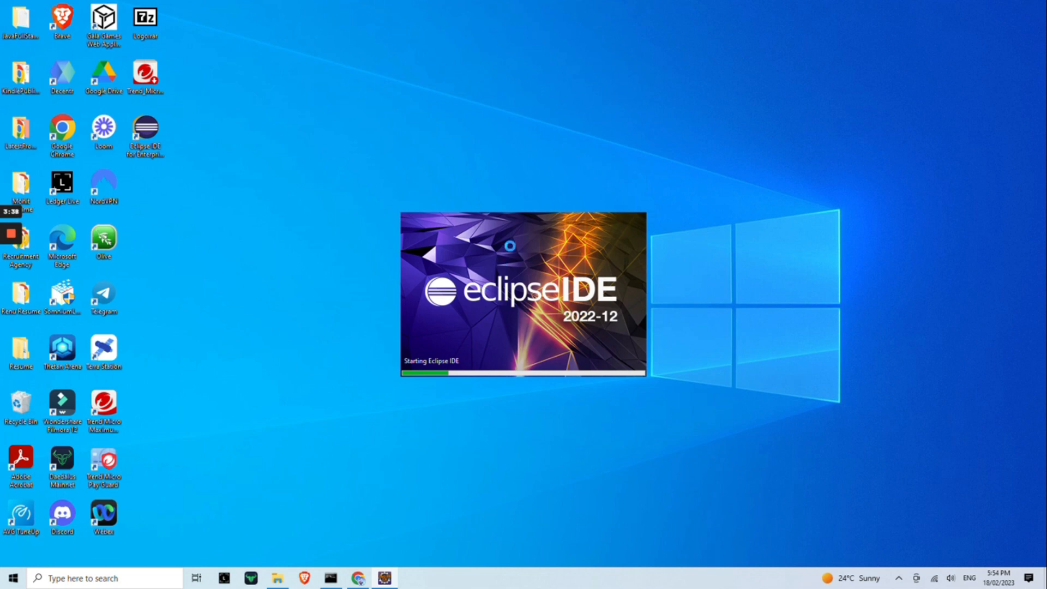
# - Switch to File Explorer and open the JavaWorkspace folder on the C: drive to examine its contents
pyautogui.click(279, 577)
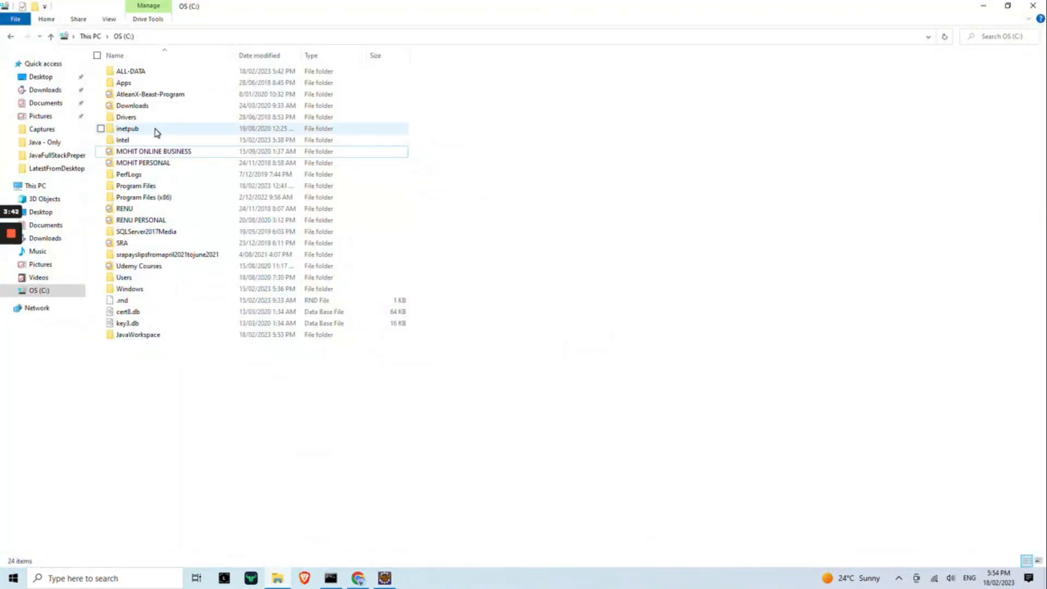
pyautogui.click(153, 188)
pyautogui.press('j')
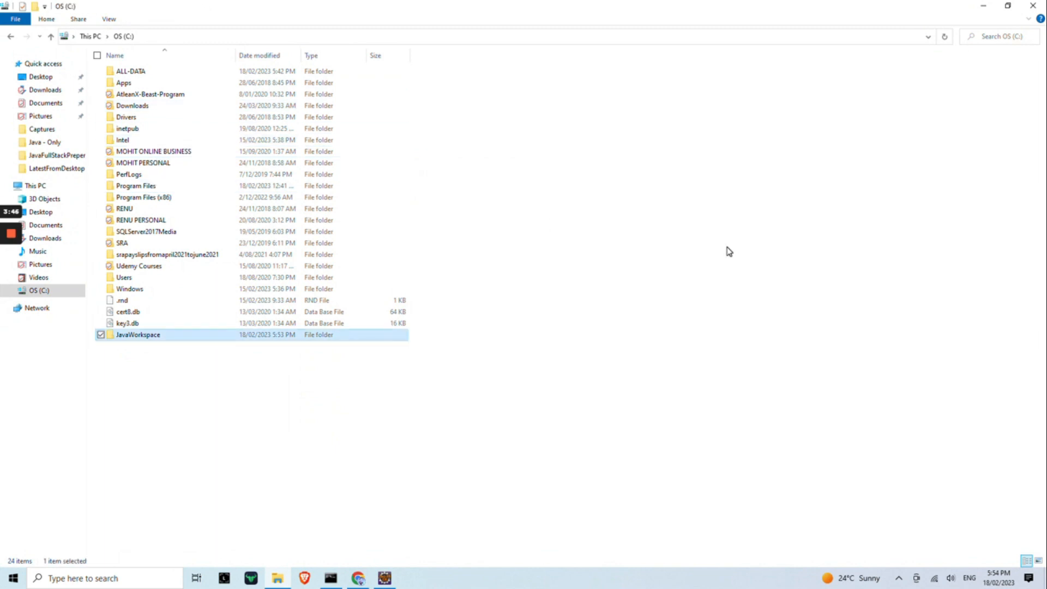
pyautogui.press('Return')
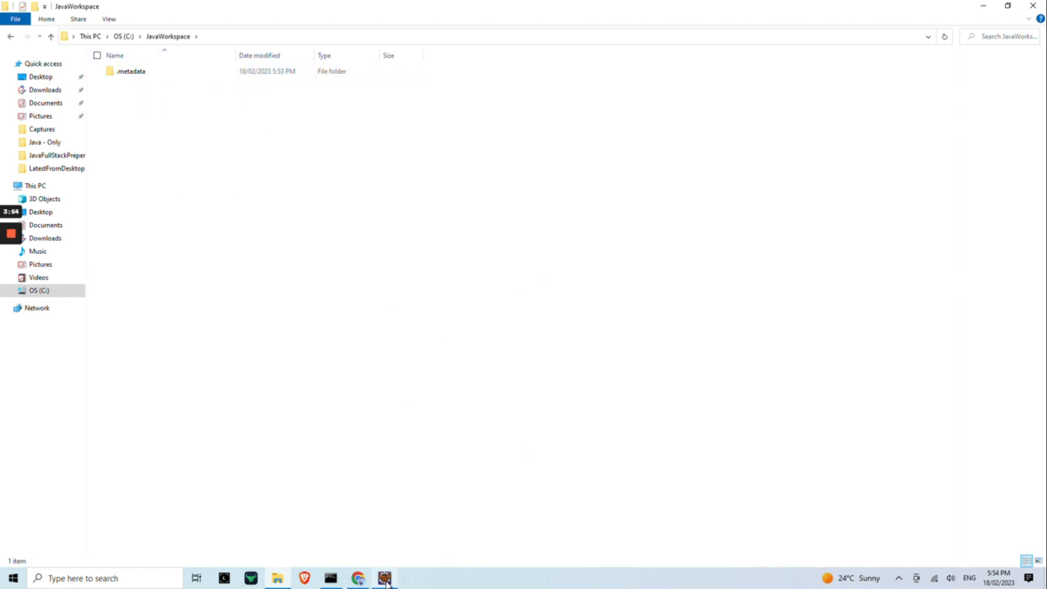
pyautogui.moveTo(385, 581)
pyautogui.moveTo(392, 533)
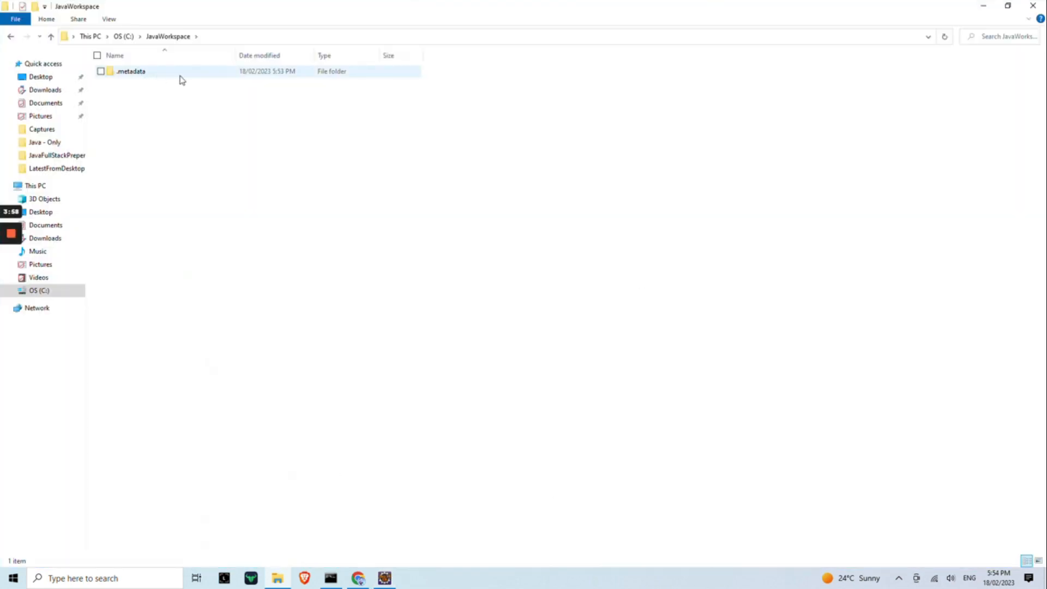
# - Switch to Eclipse, maximize its window and close the Welcome page
pyautogui.click(386, 579)
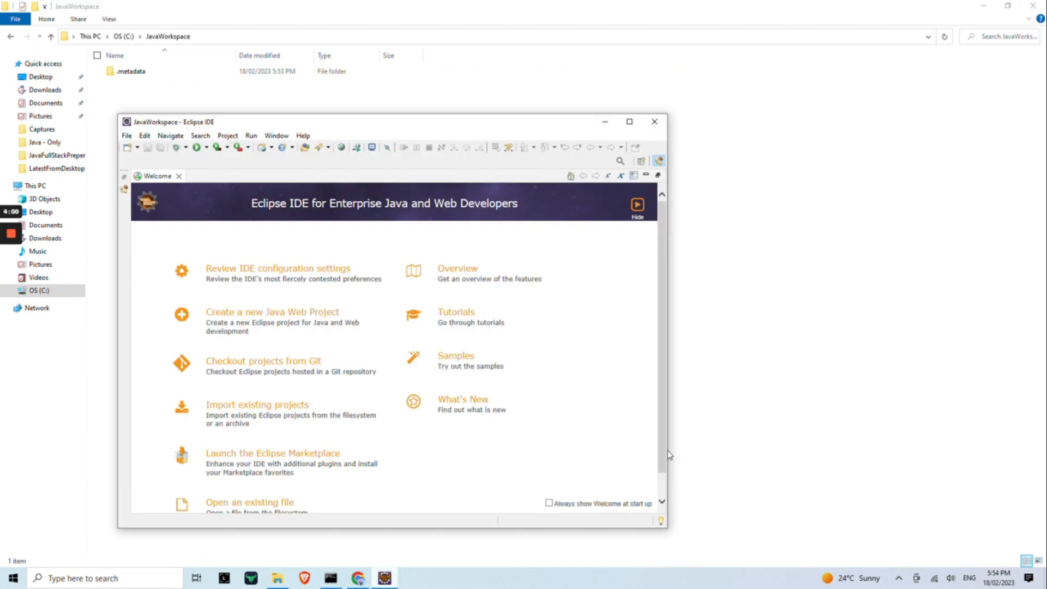
pyautogui.click(630, 125)
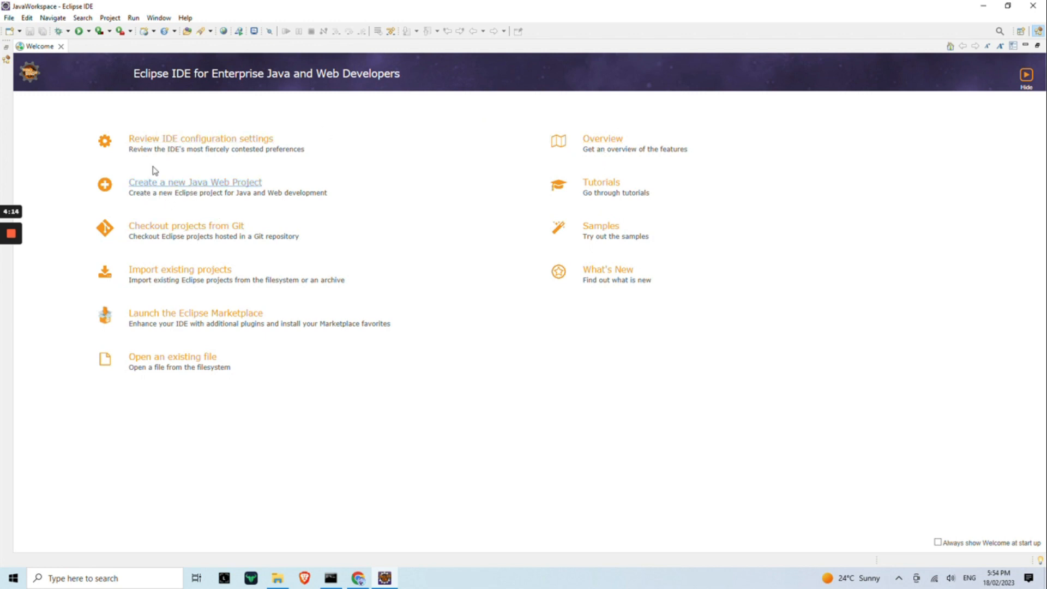
pyautogui.click(61, 46)
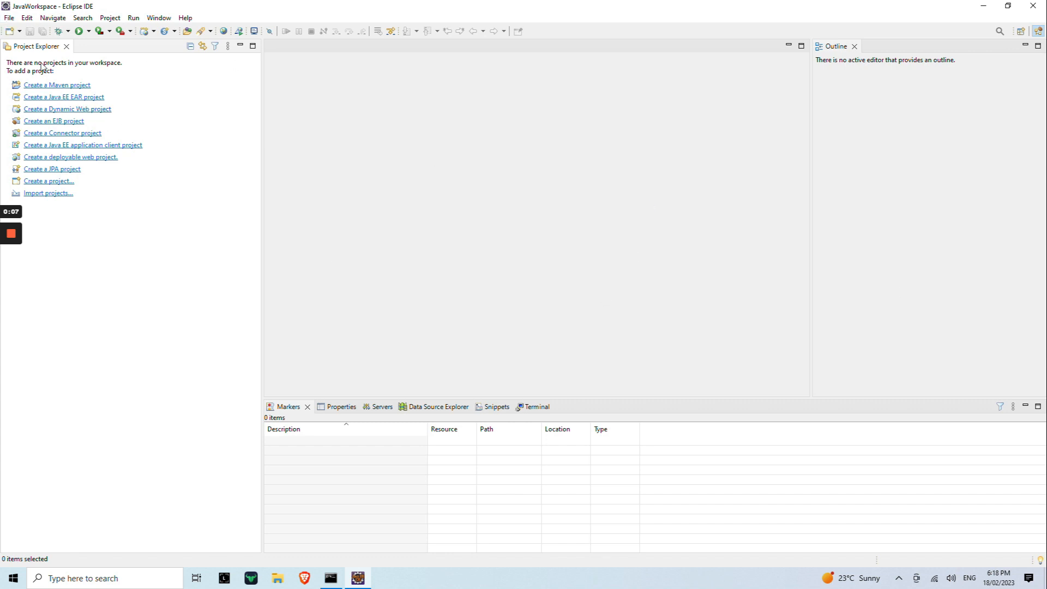
# - Start a new project with the Java Project wizard
pyautogui.click(9, 18)
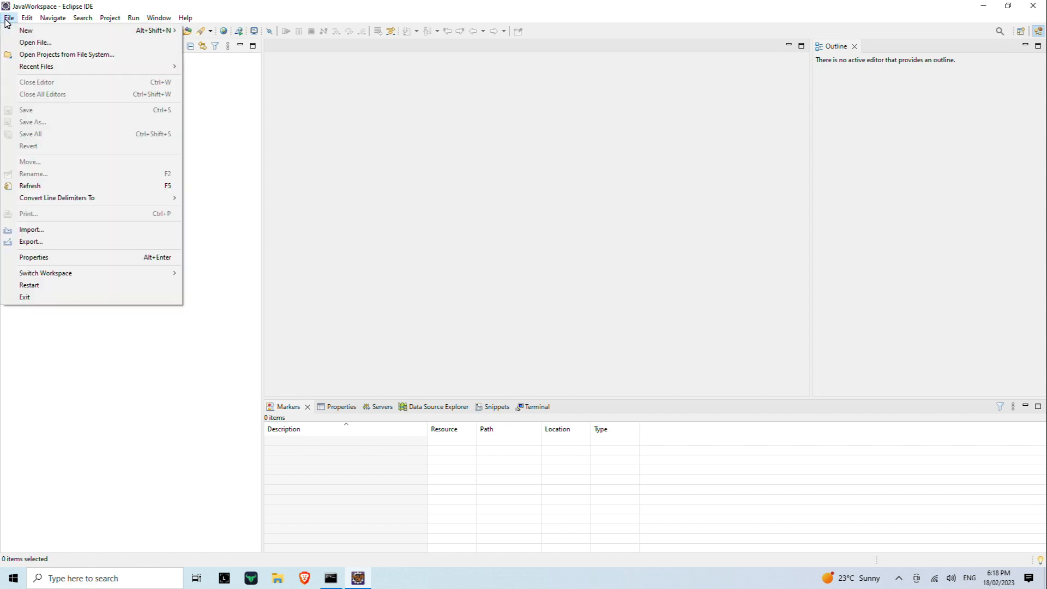
pyautogui.moveTo(65, 36)
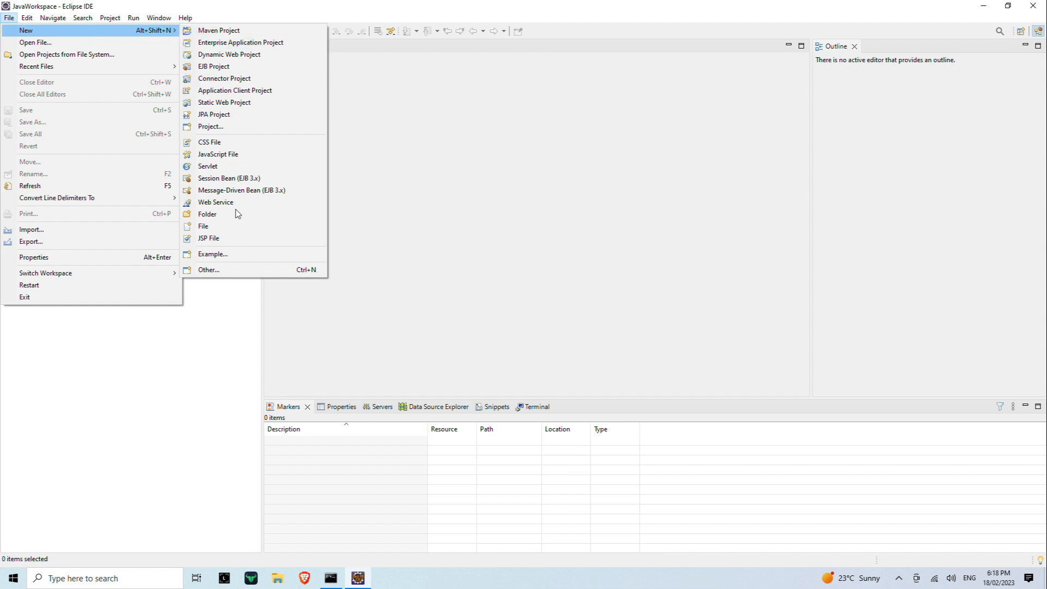
pyautogui.click(227, 274)
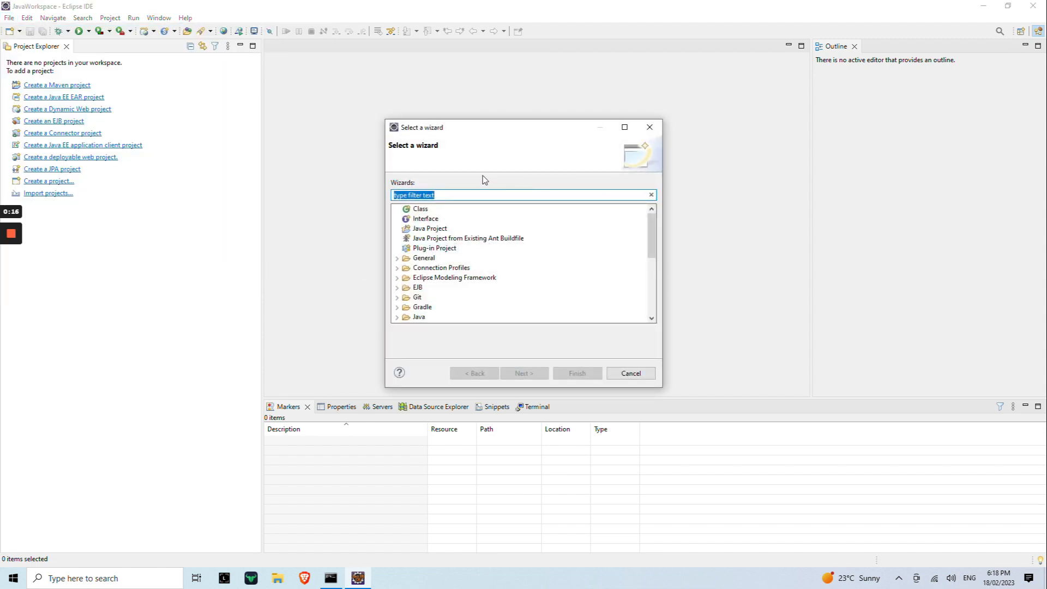
pyautogui.click(437, 230)
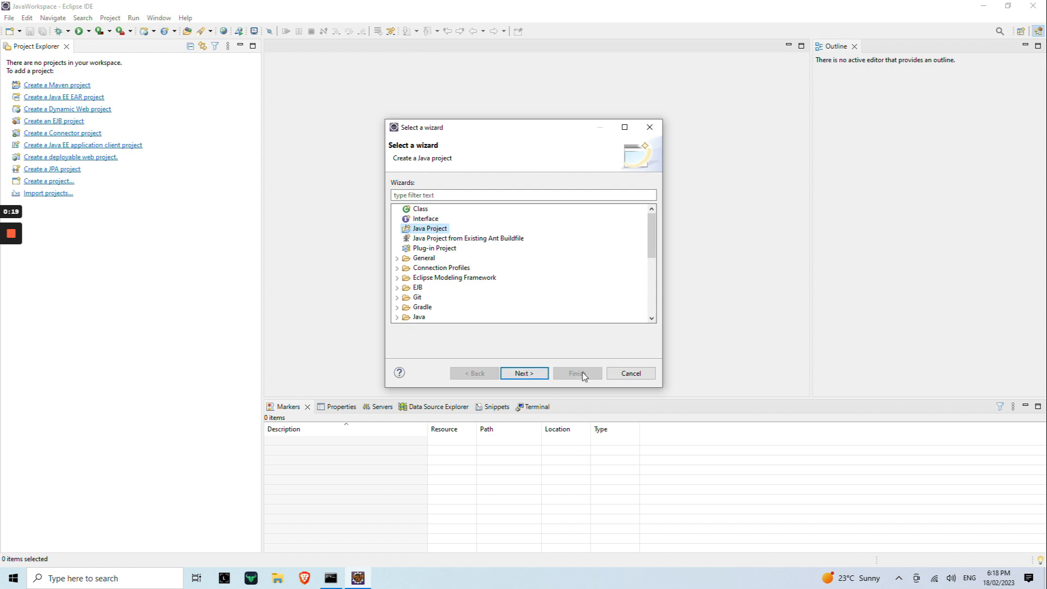
pyautogui.click(526, 376)
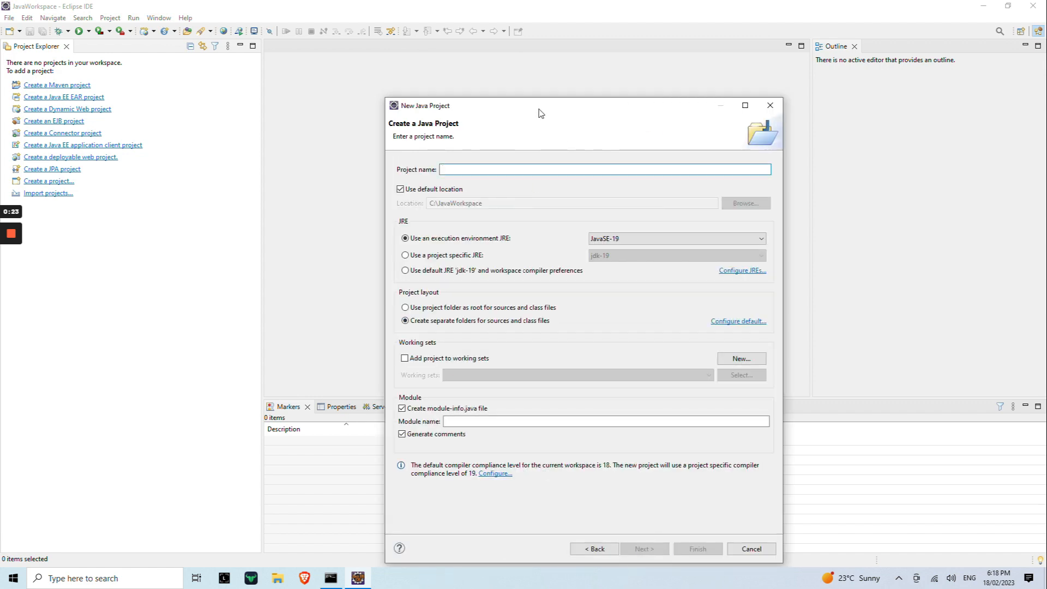
# - Create the project as JavaDemo without a module-info.java file, keeping the default build settings, and open the Java perspective
pyautogui.moveTo(541, 113); pyautogui.dragTo(446, 95)
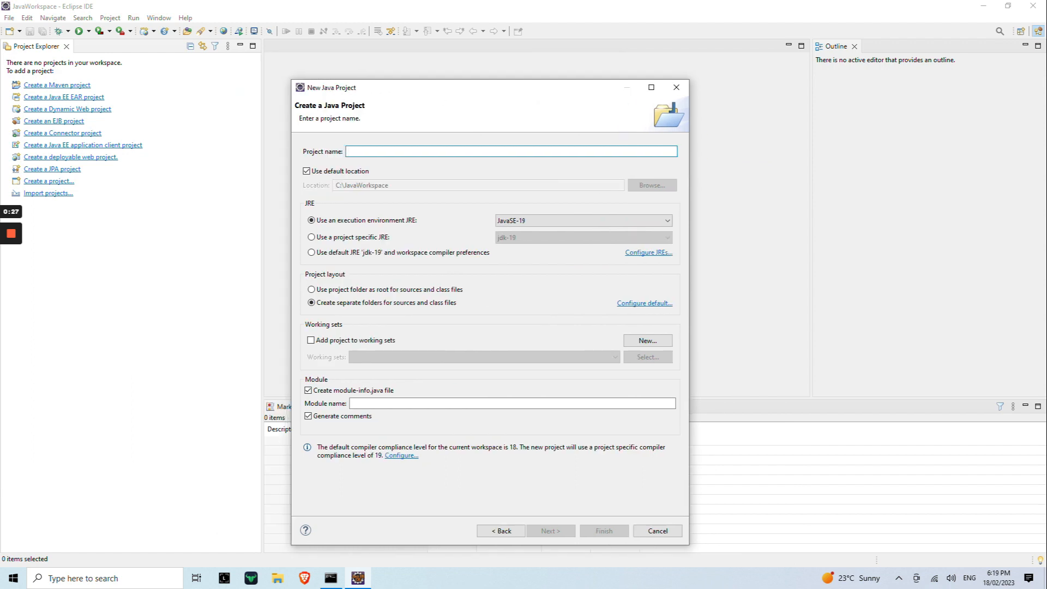
pyautogui.write('Ja')
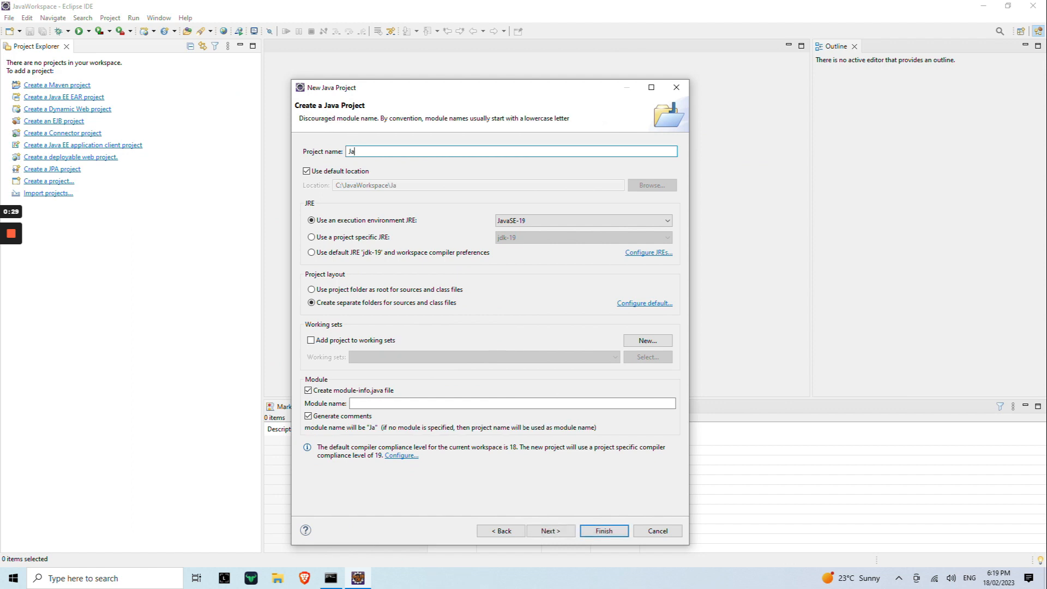
pyautogui.write('va')
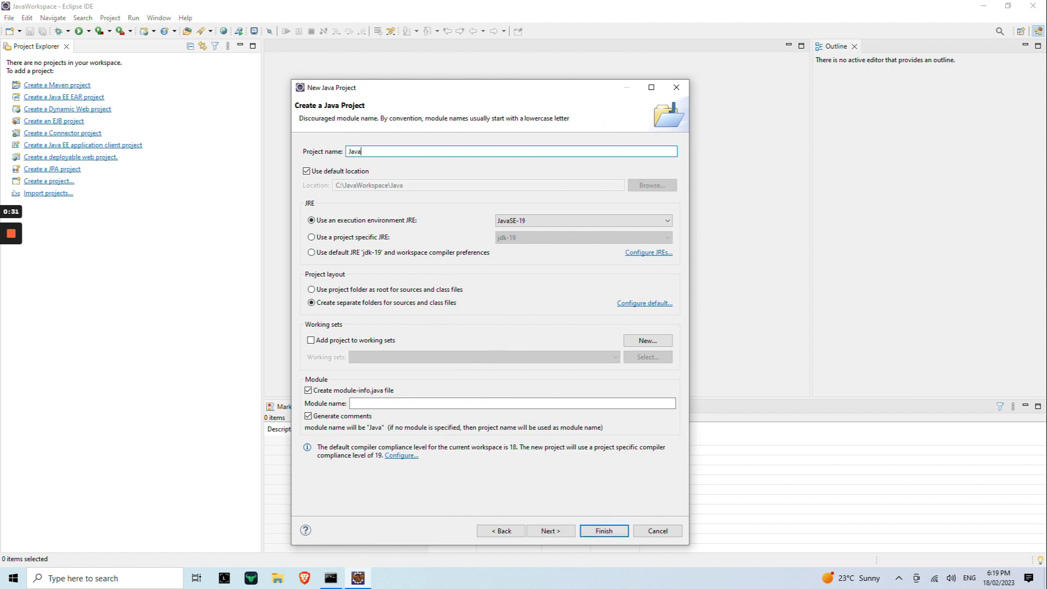
pyautogui.write('Demo')
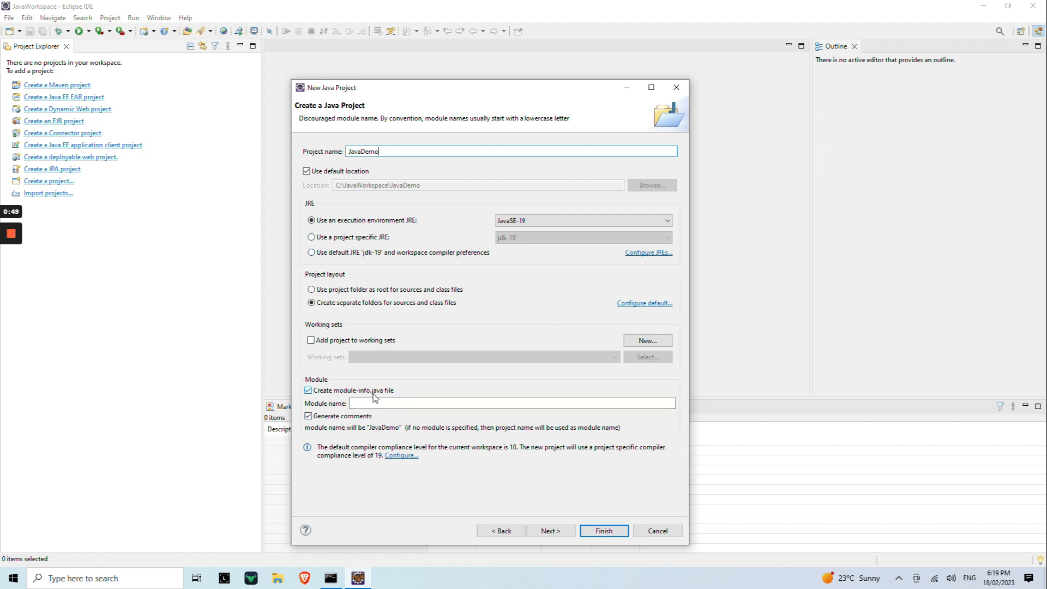
pyautogui.click(308, 390)
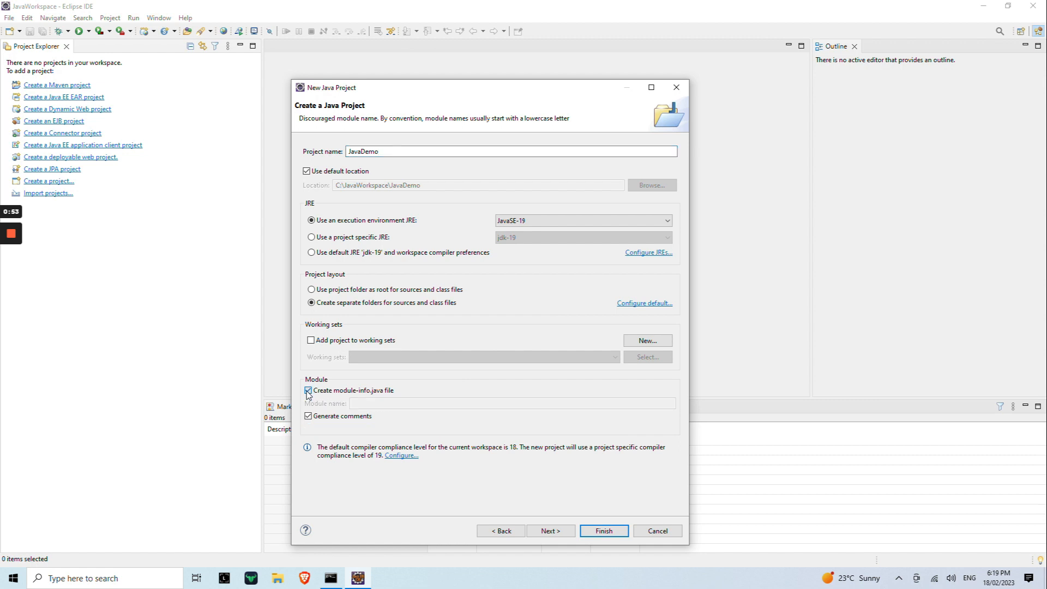
pyautogui.click(546, 531)
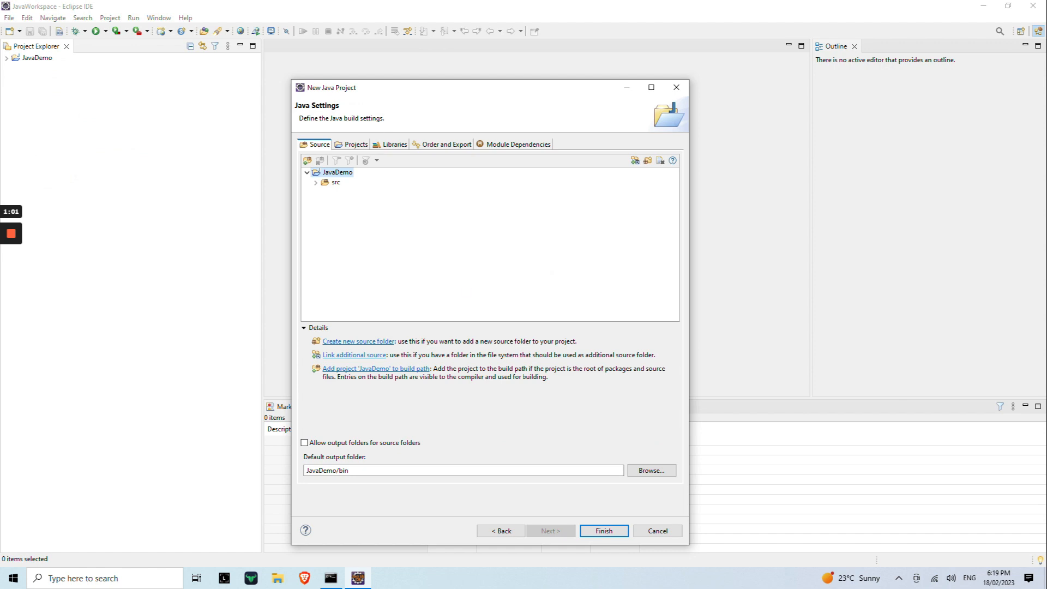
pyautogui.click(604, 532)
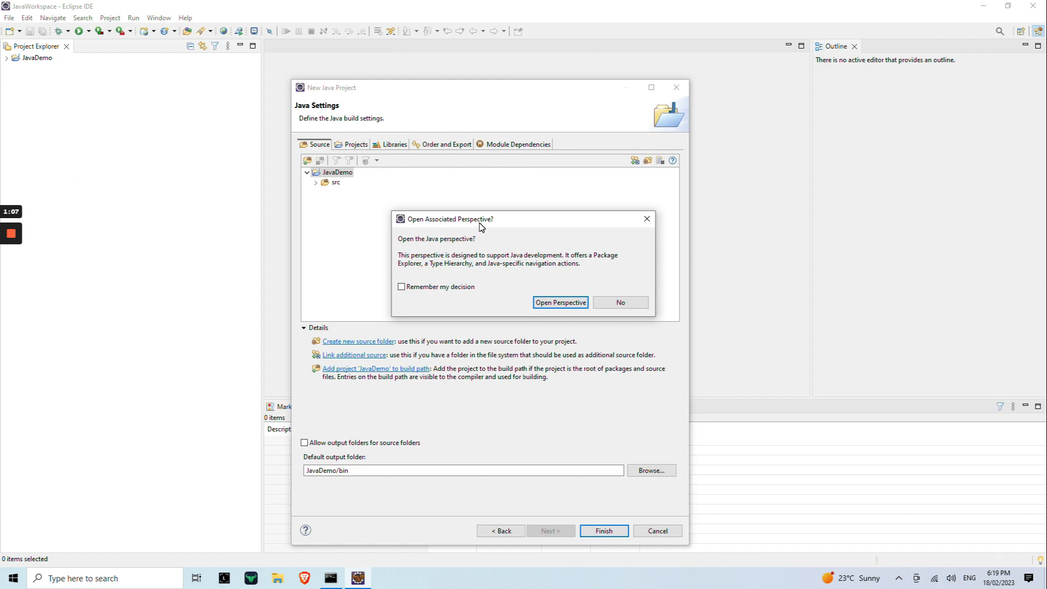
pyautogui.moveTo(480, 225); pyautogui.dragTo(443, 227)
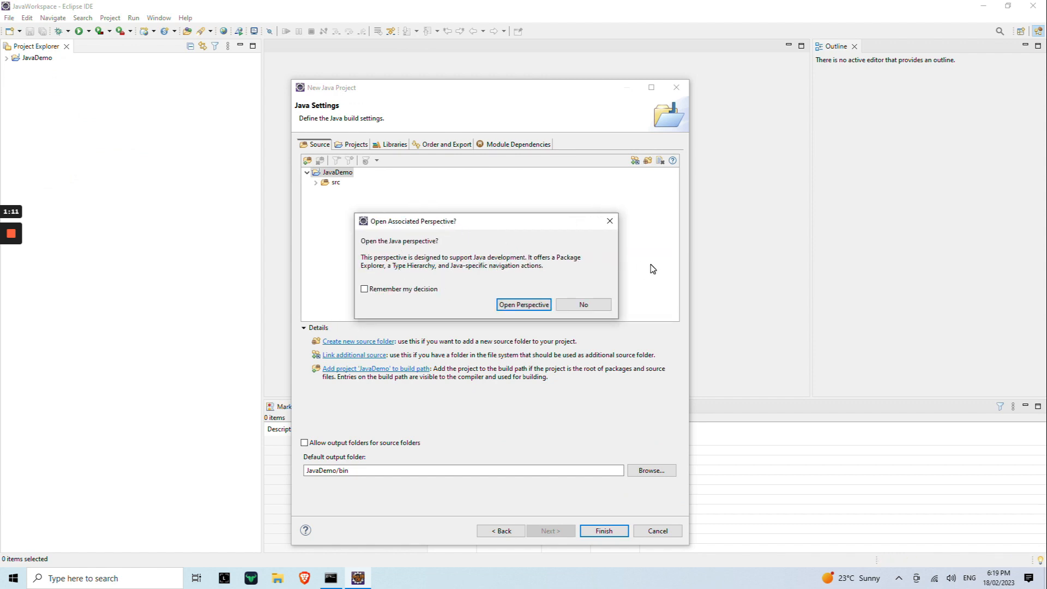
pyautogui.click(529, 304)
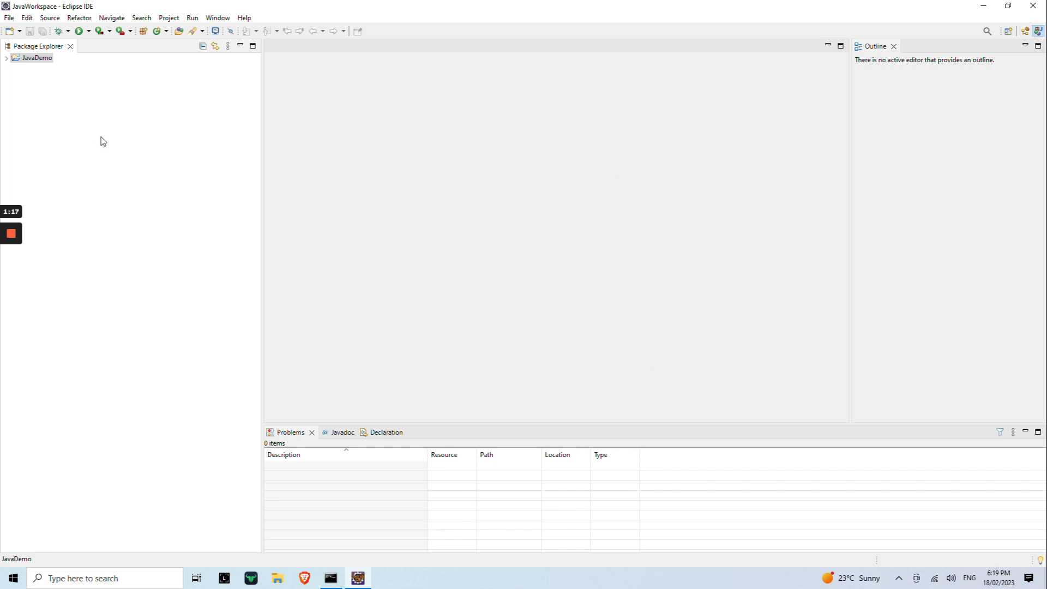
# - Expand the JavaDemo project and examine the modules in its JRE System Library, then collapse the library
pyautogui.click(37, 58)
pyautogui.click(6, 57)
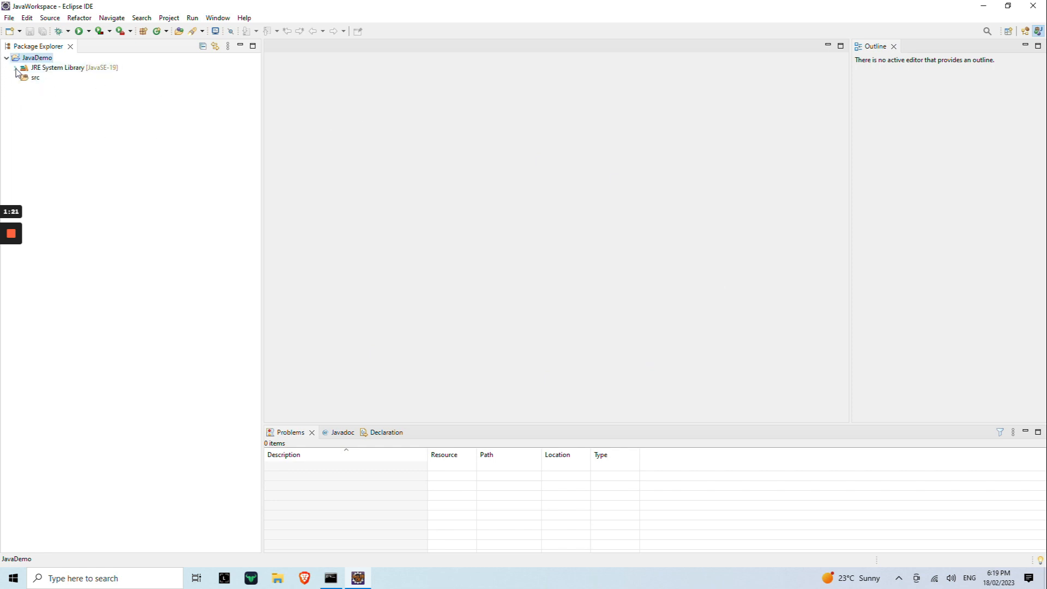
pyautogui.click(55, 68)
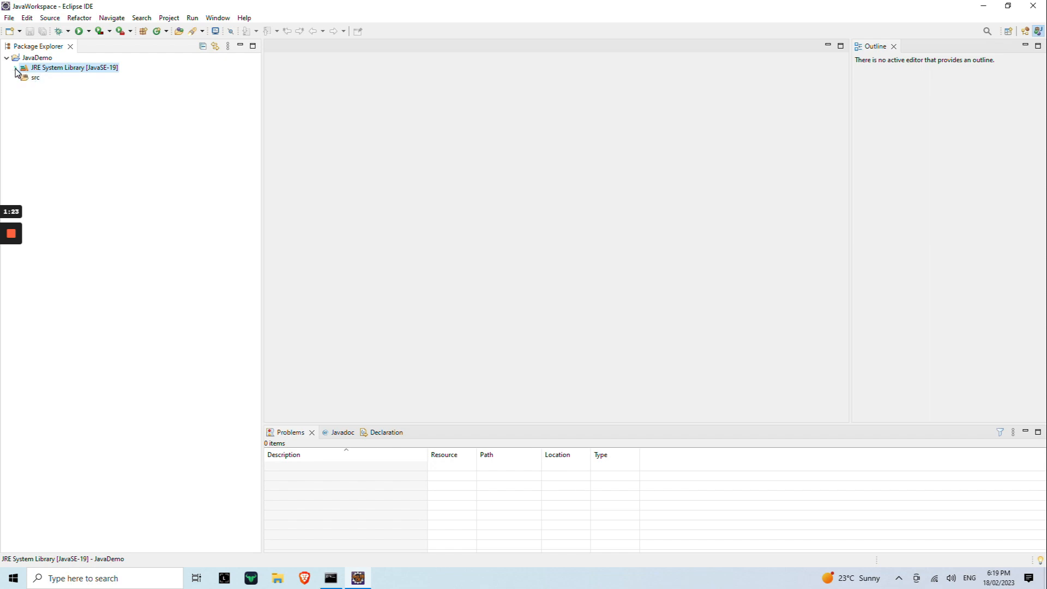
pyautogui.click(16, 68)
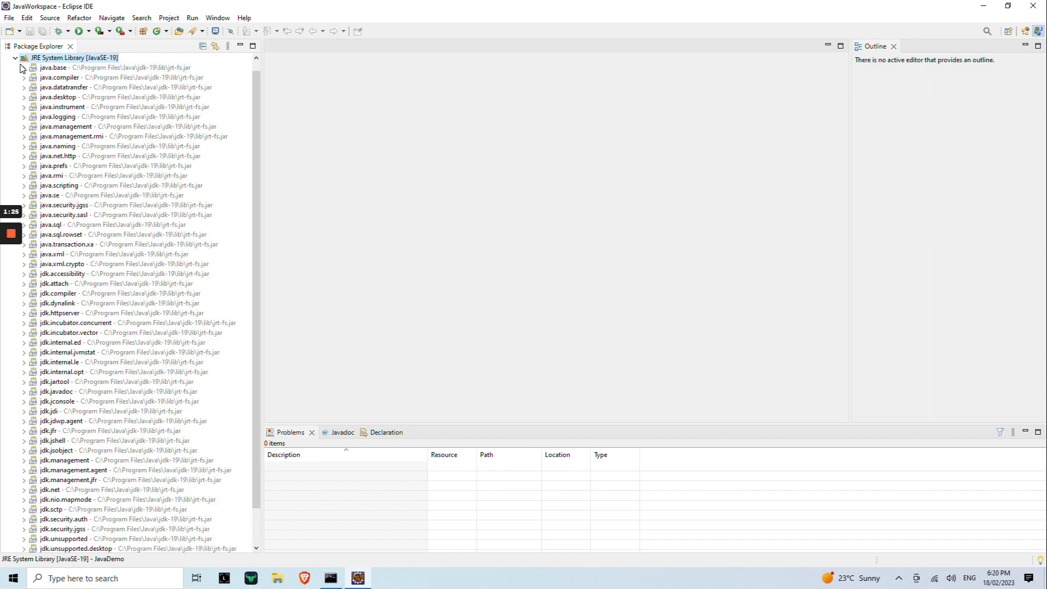
pyautogui.click(16, 58)
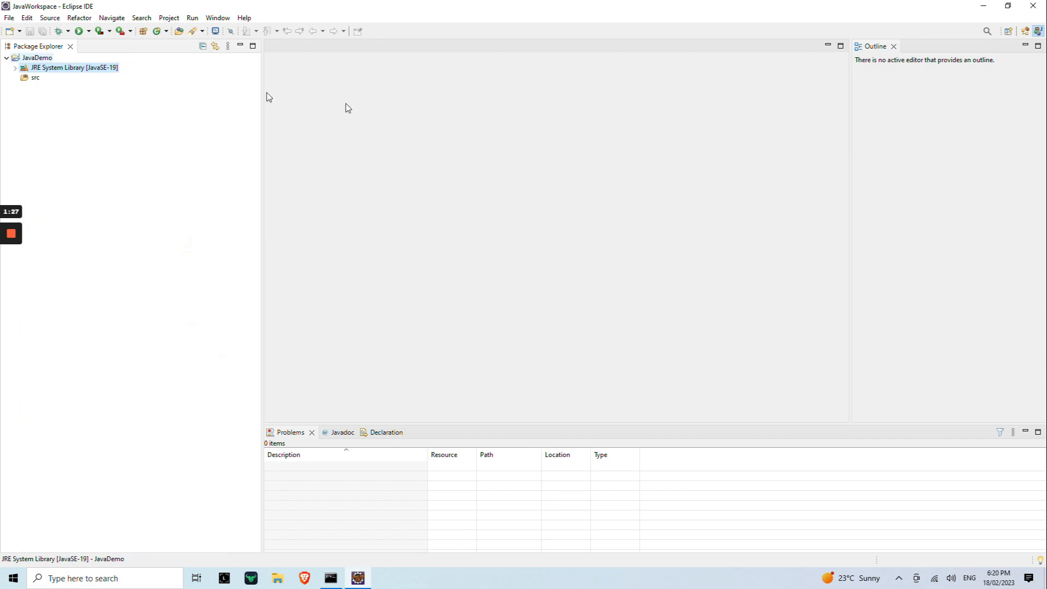
# - Create a package in the src folder, named in the pattern com.<first name>.demo, without a package-info.java file
pyautogui.click(35, 79)
pyautogui.rightClick(34, 80)
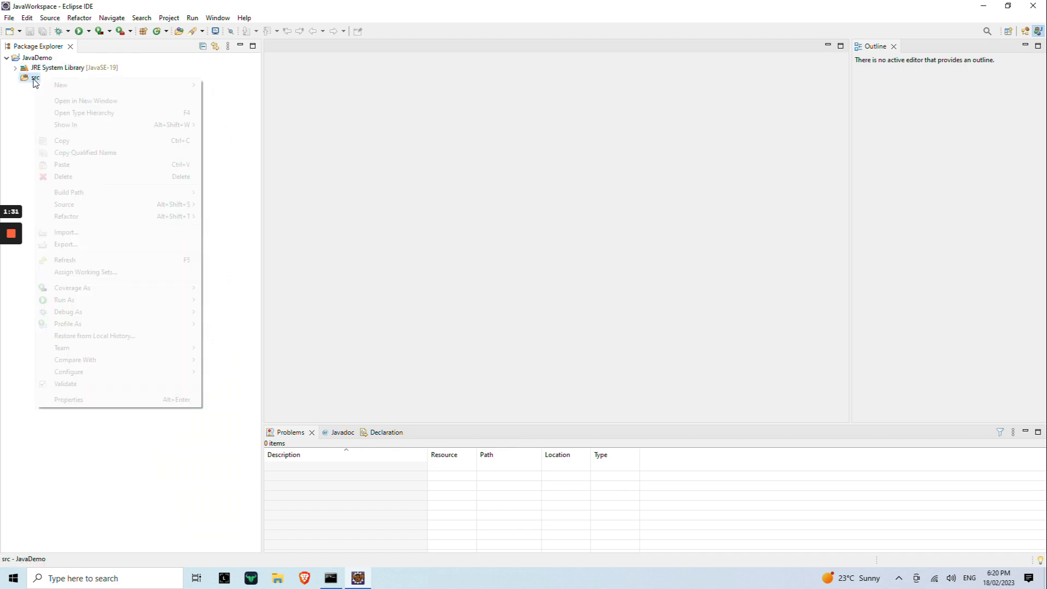
pyautogui.moveTo(138, 88)
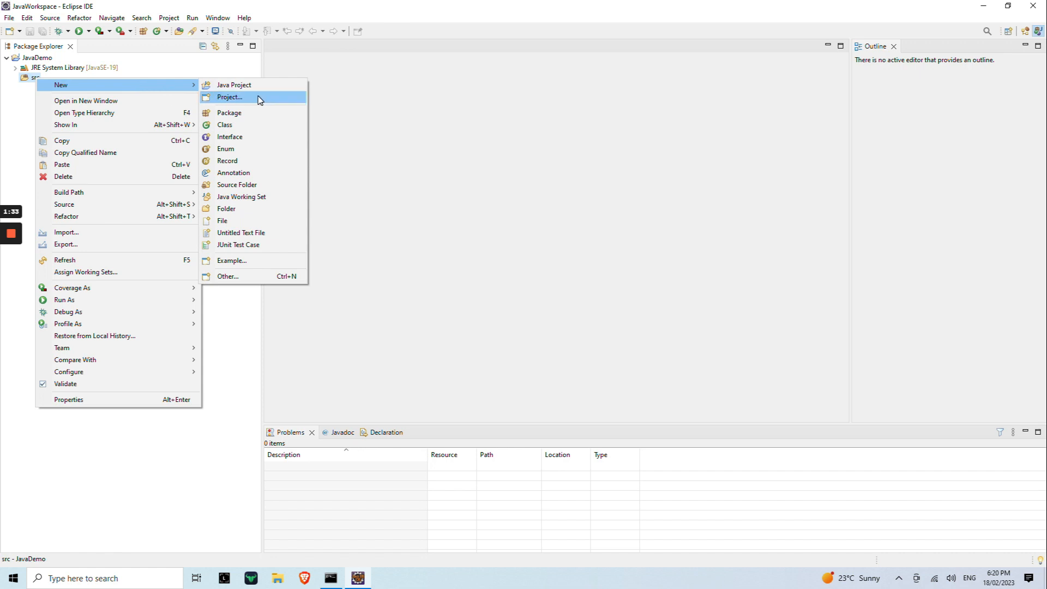
pyautogui.click(252, 113)
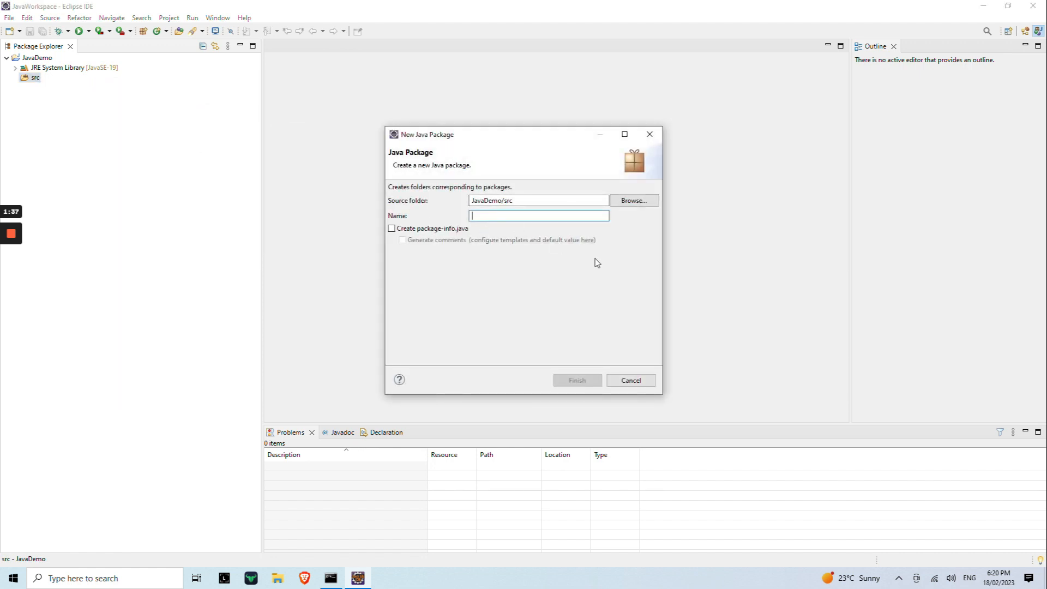
pyautogui.write('com')
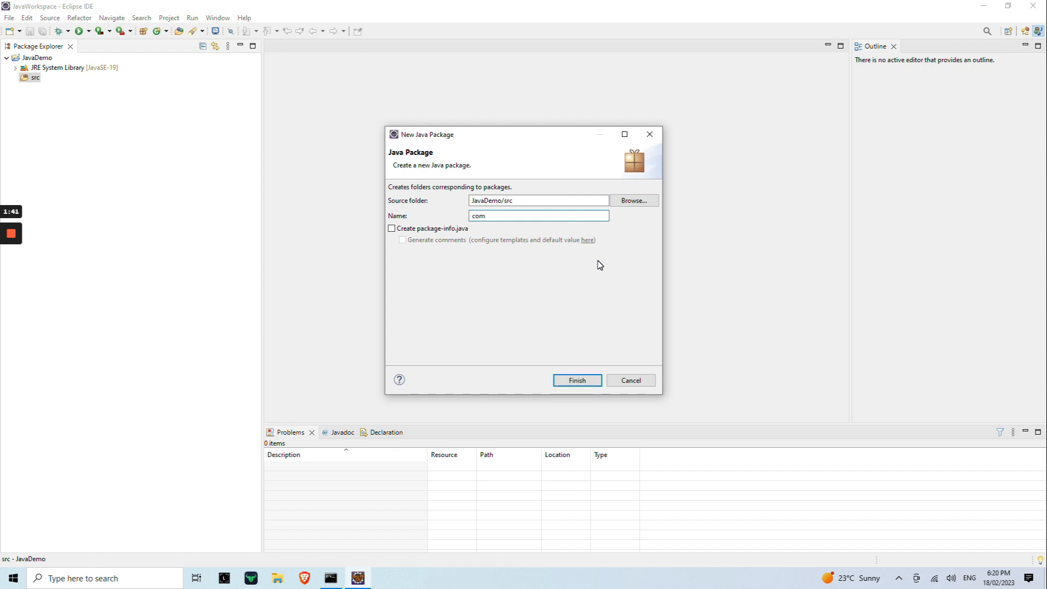
pyautogui.write('.mohit.demo')
pyautogui.doubleClick(497, 215)
pyautogui.click(497, 216)
pyautogui.click(581, 382)
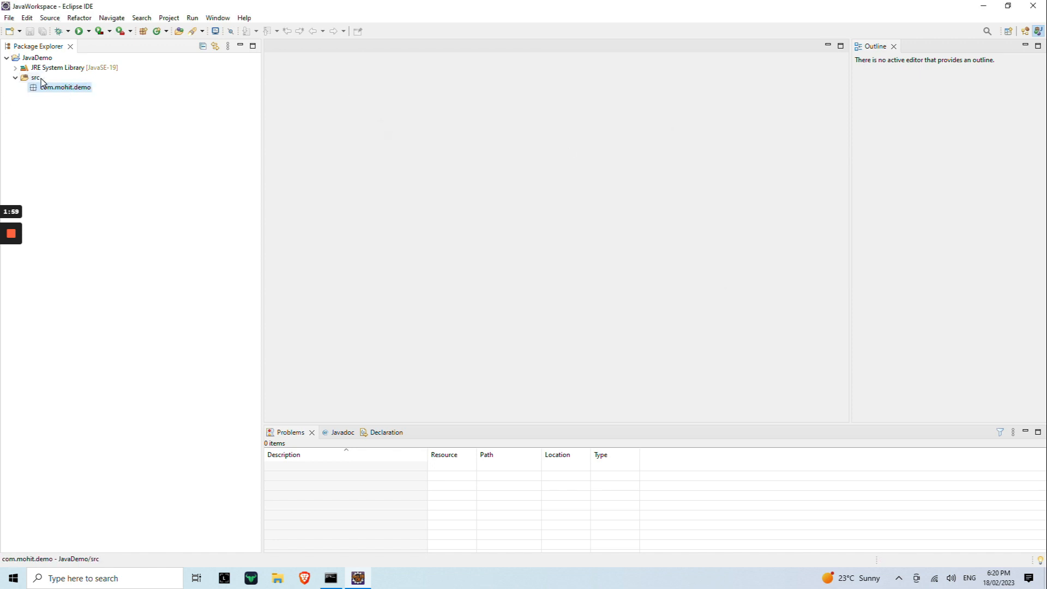
# - Create a public class JavaDemo in the project's demo package, including a public static void main(String[] args) method stub
pyautogui.click(43, 79)
pyautogui.click(63, 90)
pyautogui.rightClick(61, 89)
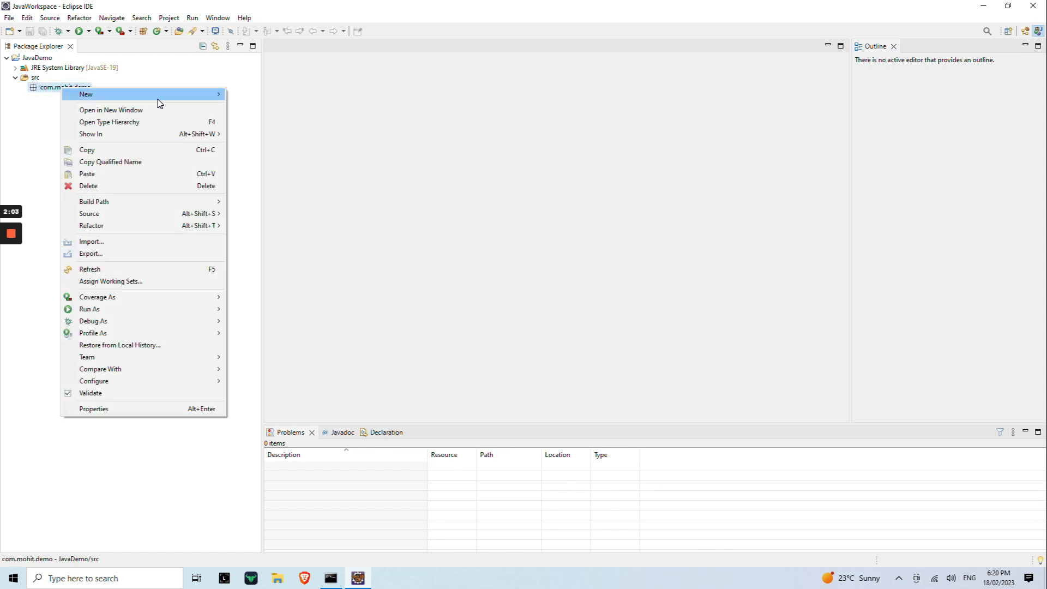
pyautogui.moveTo(158, 103)
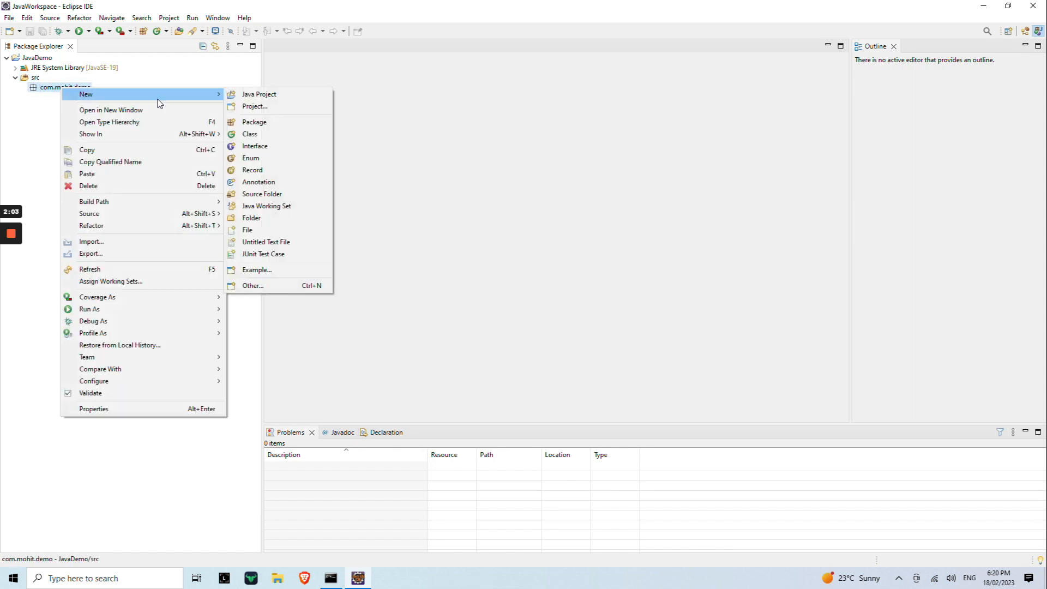
pyautogui.click(260, 140)
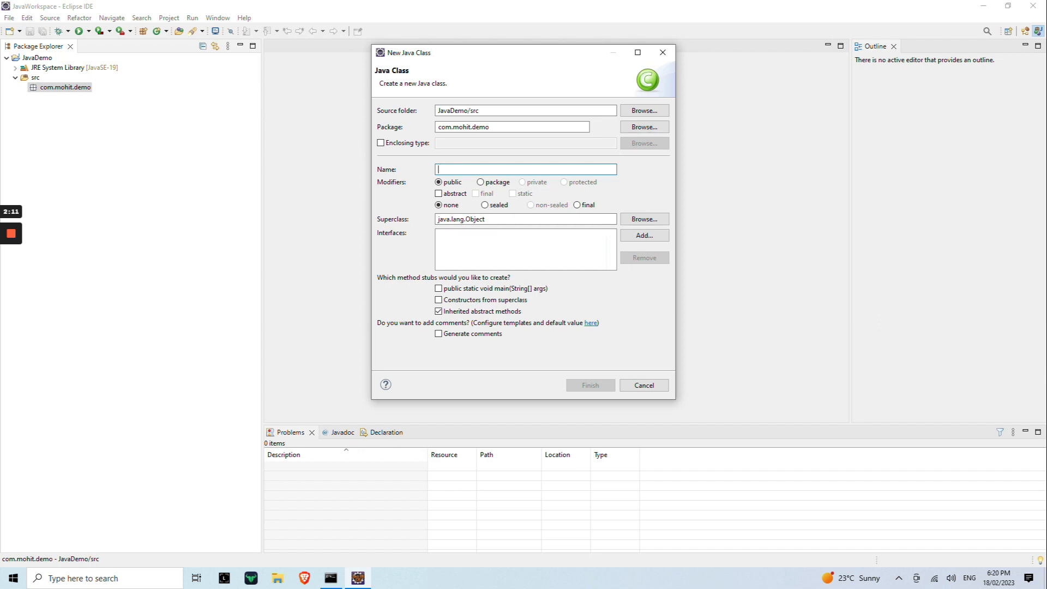
pyautogui.write('JavaDemo')
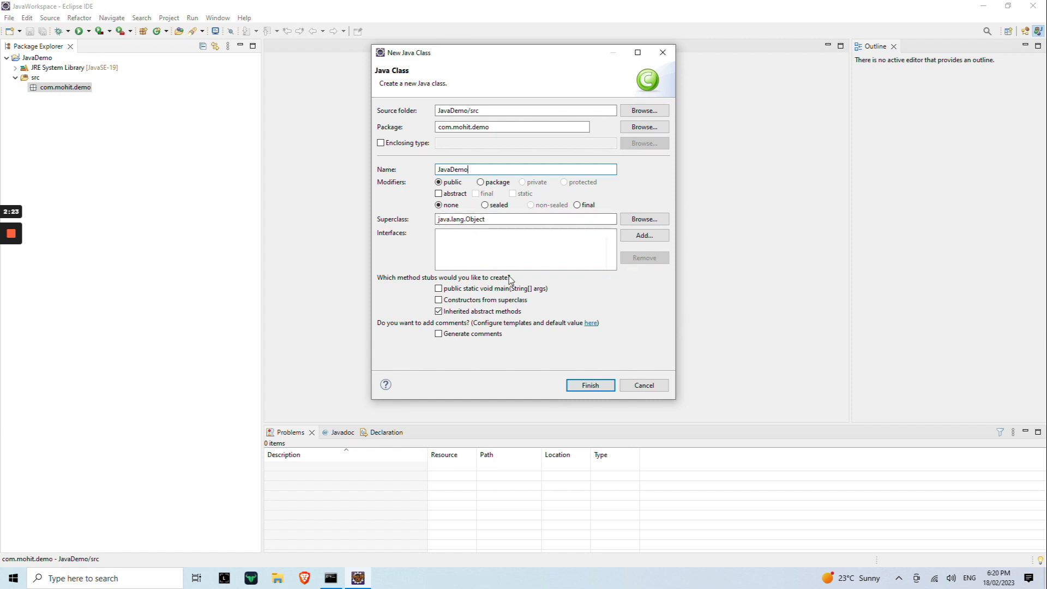
pyautogui.click(439, 290)
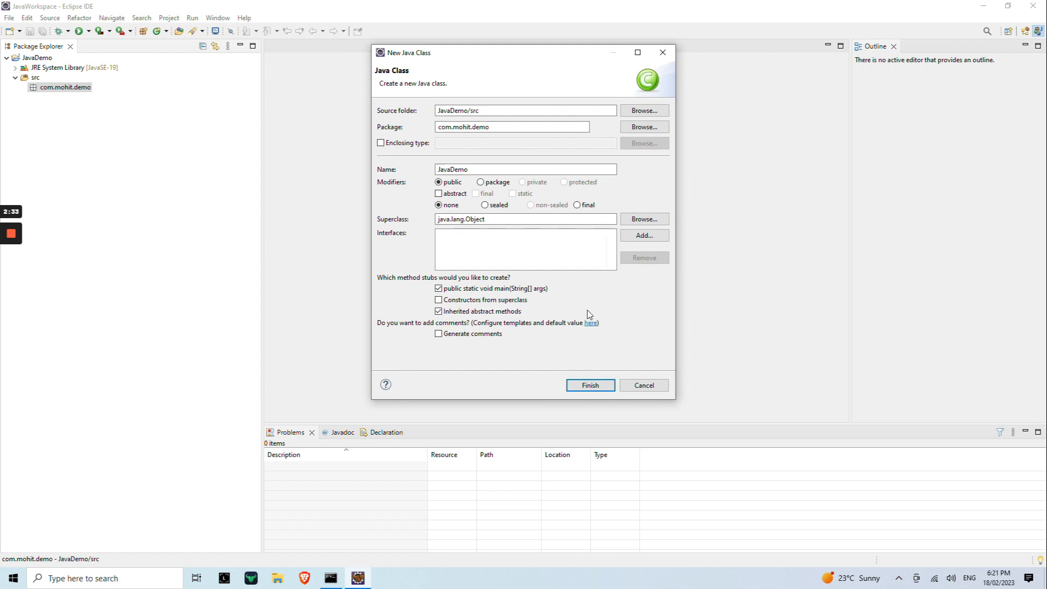
pyautogui.click(590, 387)
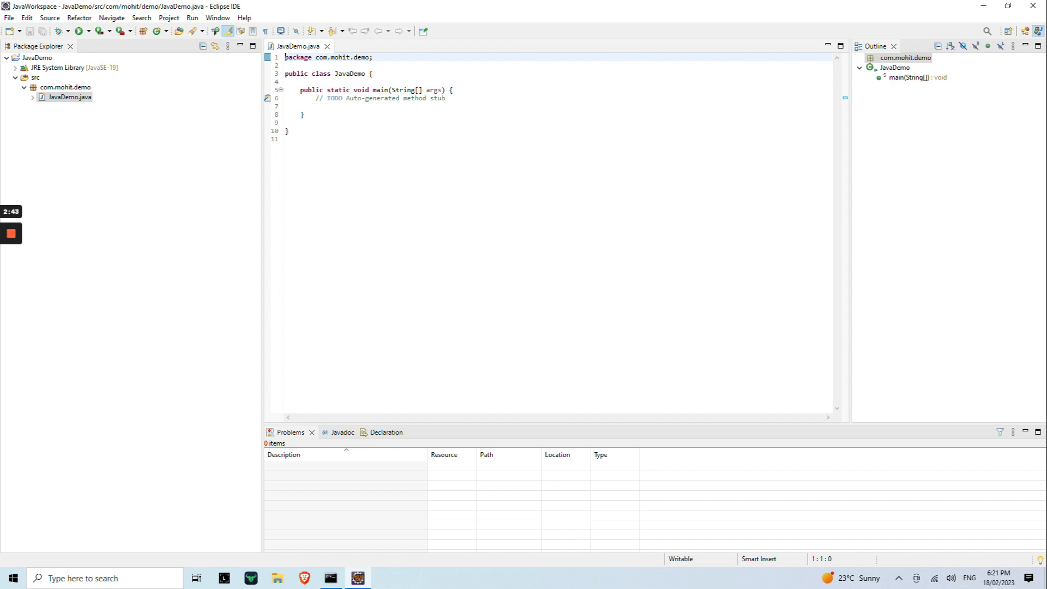
# - Replace the TODO comment in the main method with System.out.println("Hello World"); and save JavaDemo.java
pyautogui.doubleClick(350, 73)
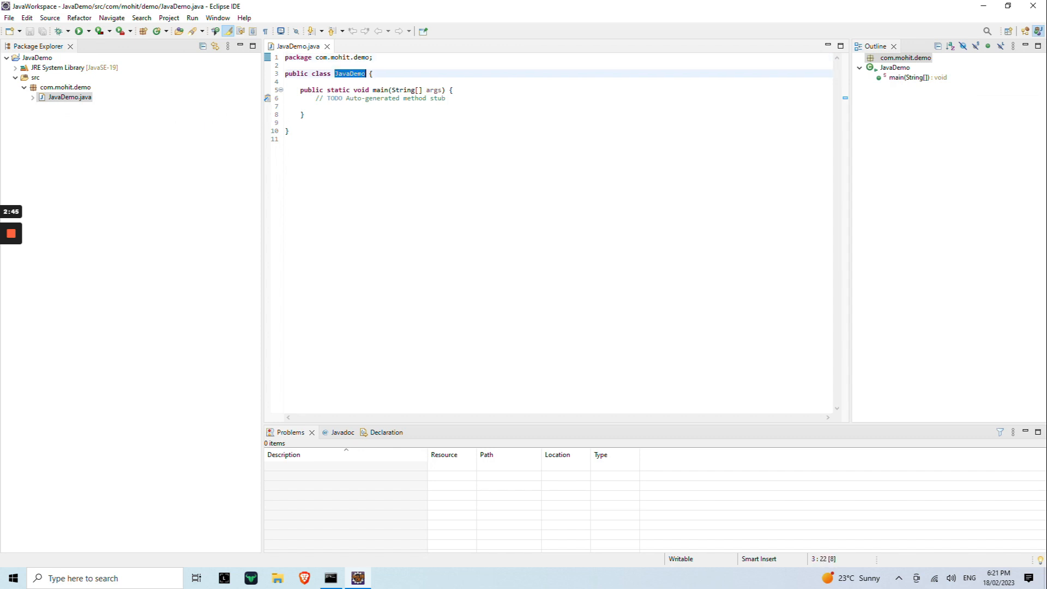
pyautogui.moveTo(373, 57); pyautogui.dragTo(316, 57)
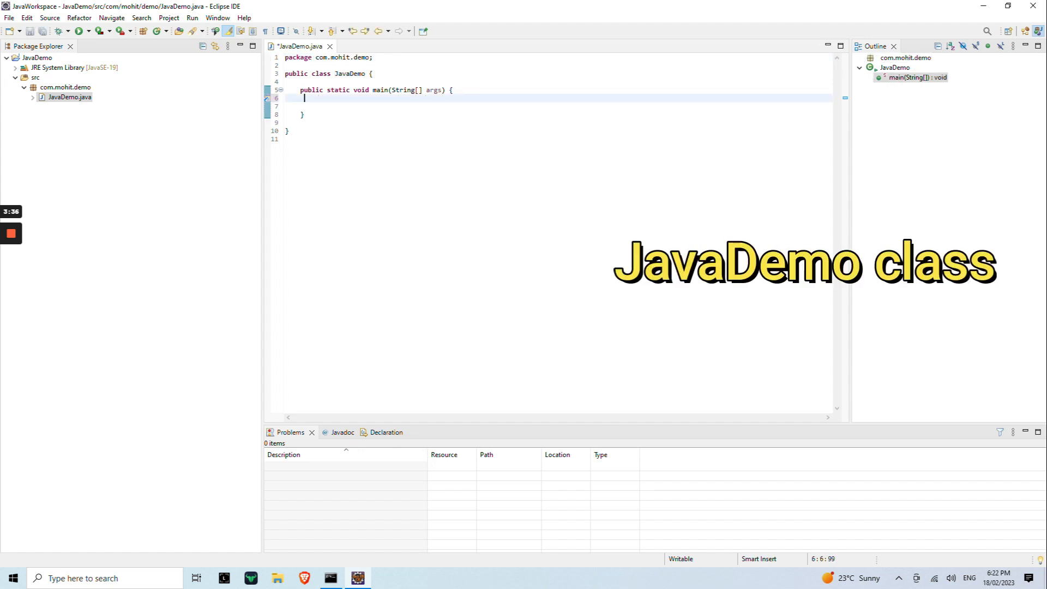
pyautogui.write('System.o')
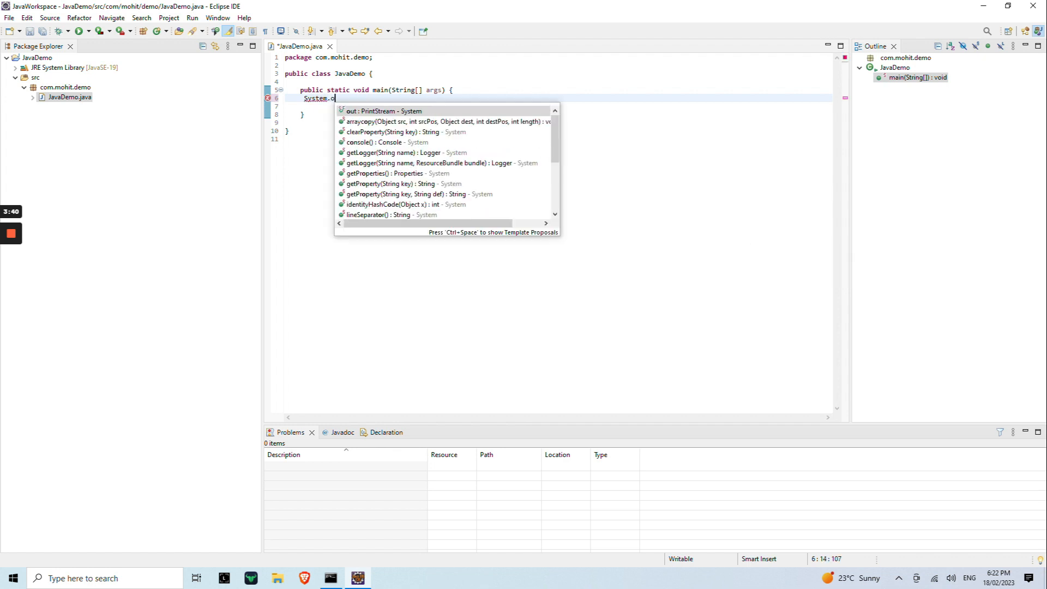
pyautogui.write('ut.pri')
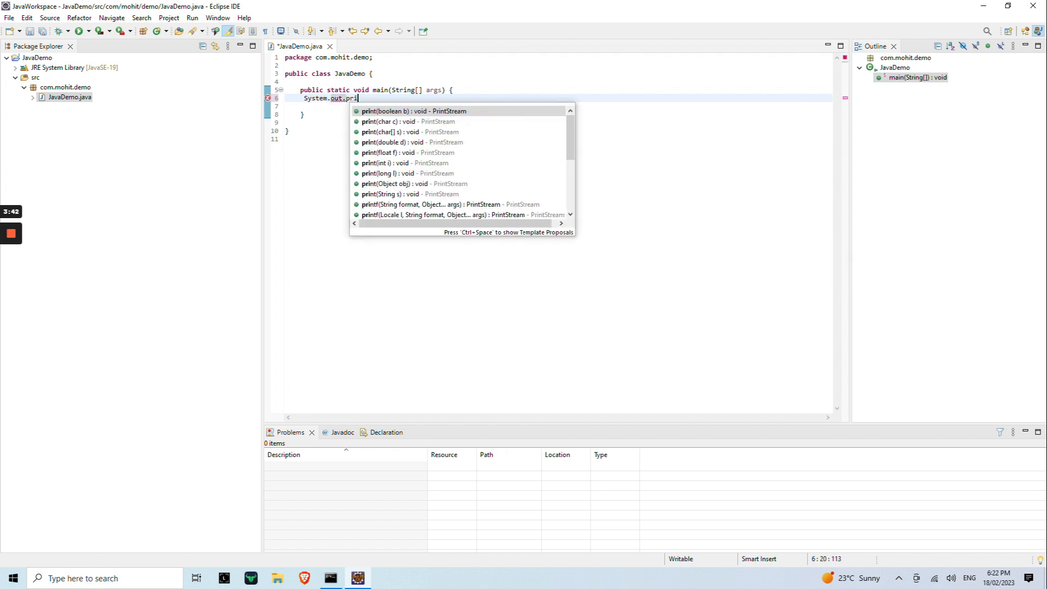
pyautogui.write('ntln(')
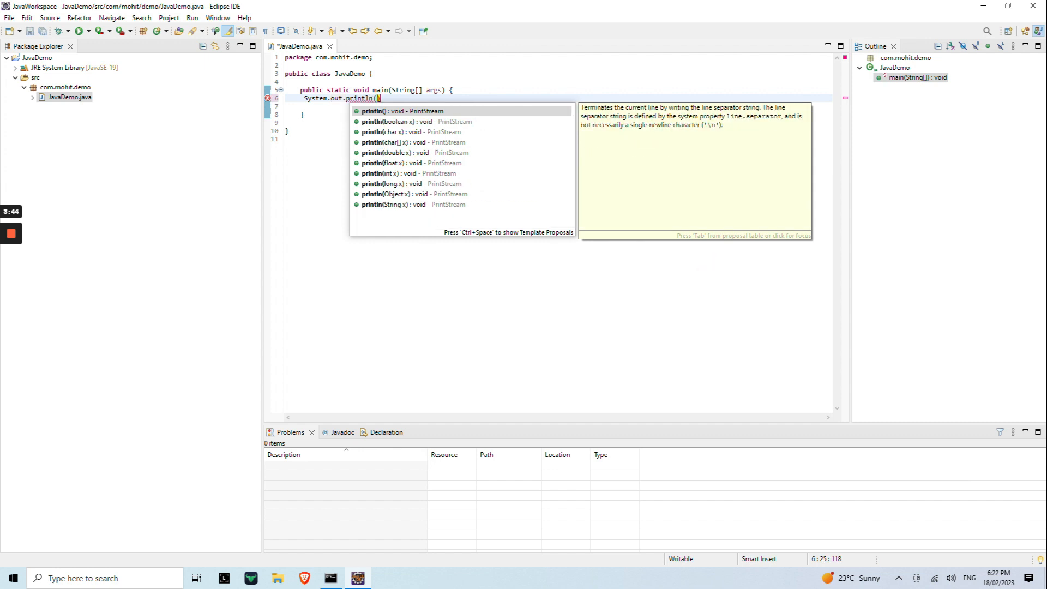
pyautogui.write('"')
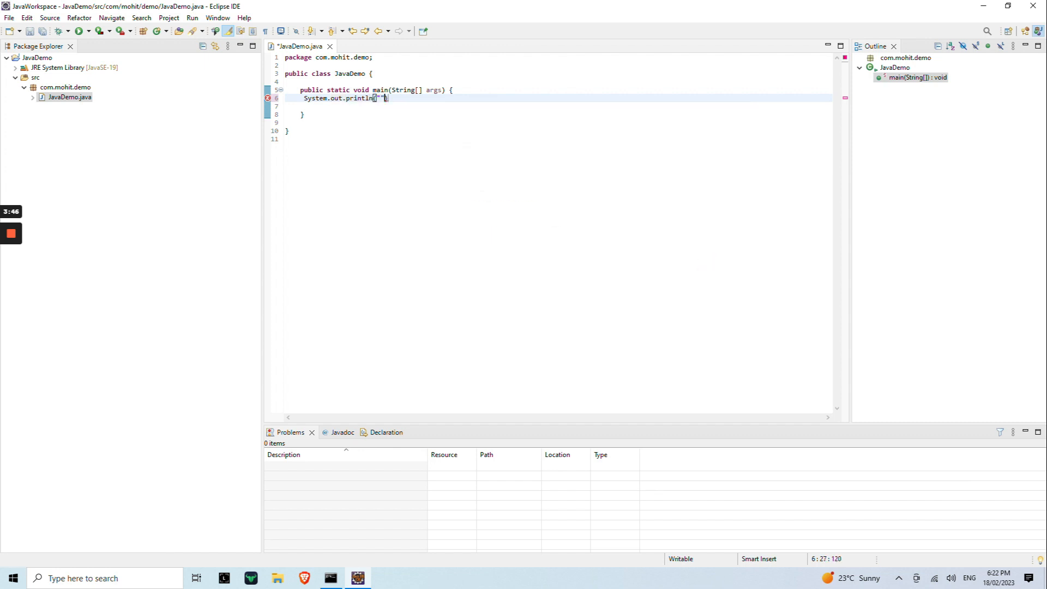
pyautogui.write('Hello World')
pyautogui.click(430, 98)
pyautogui.write(';')
pyautogui.hotkey('ctrl', 's')
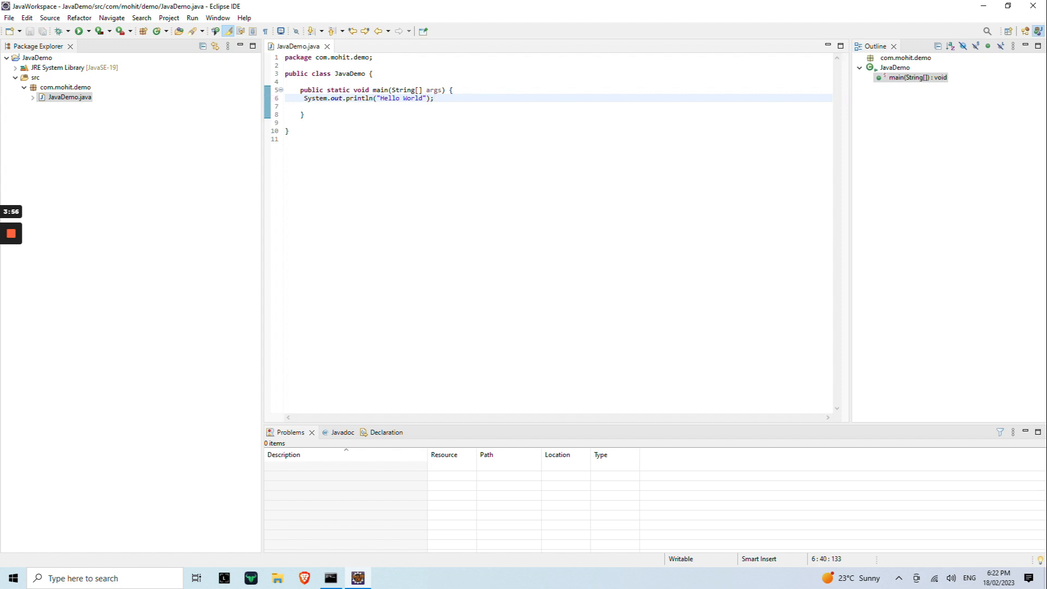
# - Run JavaDemo.java as a Java Application and enlarge the console area to check the printed output
pyautogui.rightClick(340, 119)
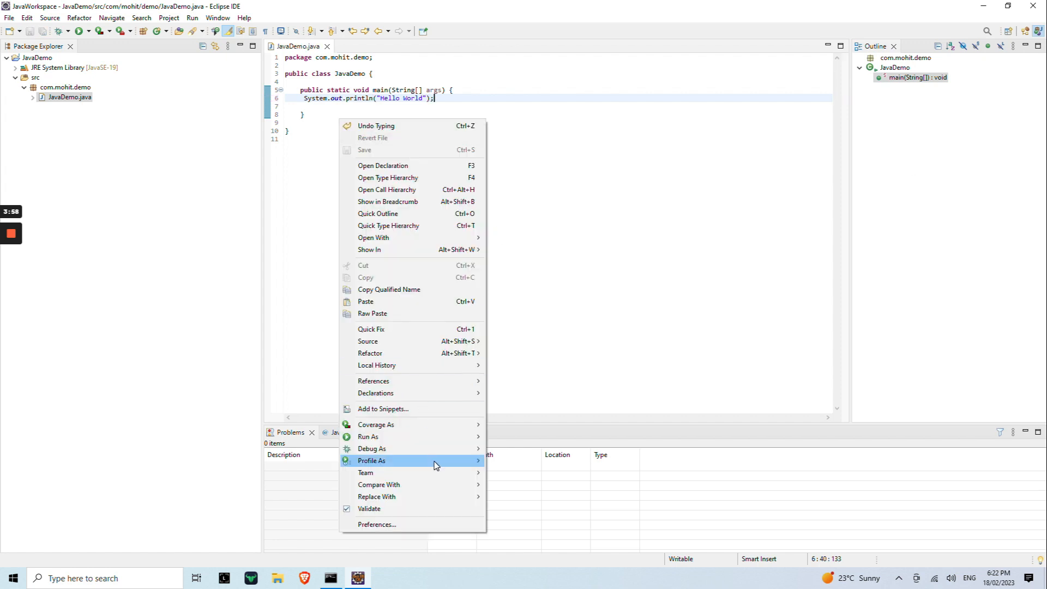
pyautogui.moveTo(430, 442)
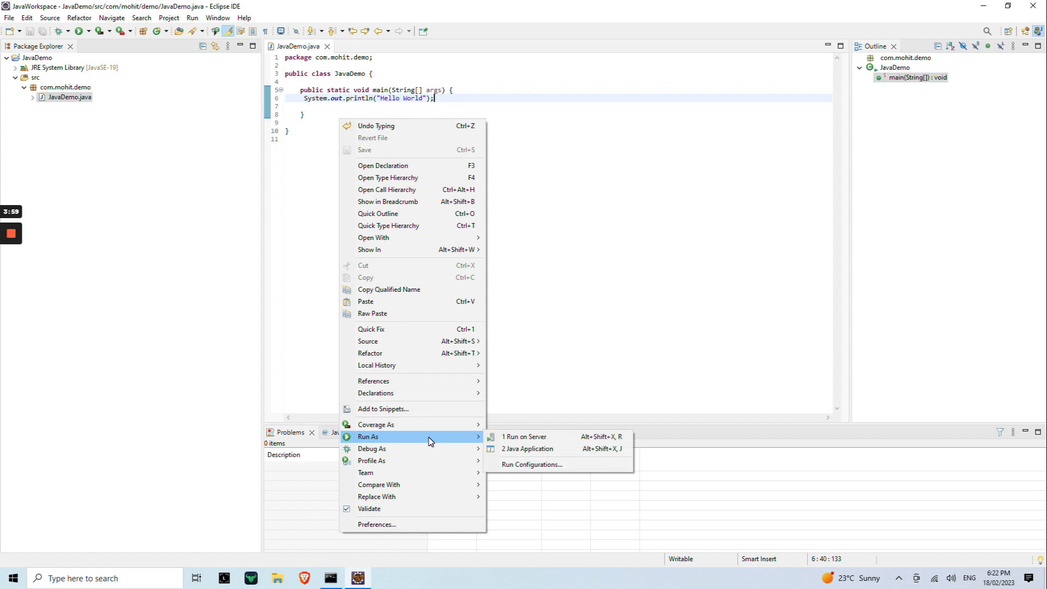
pyautogui.click(521, 450)
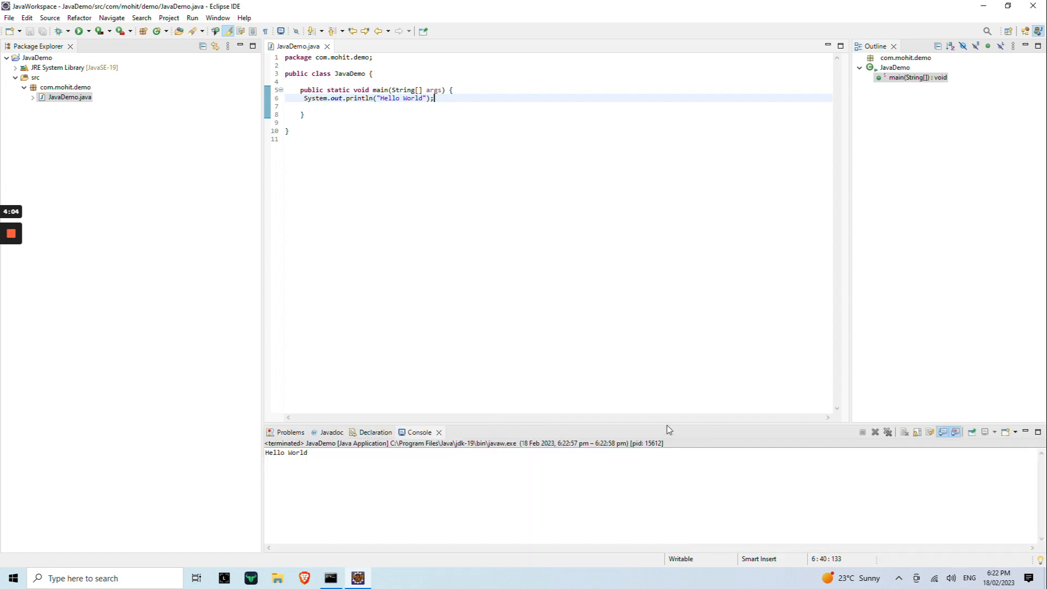
pyautogui.moveTo(666, 425); pyautogui.dragTo(661, 267)
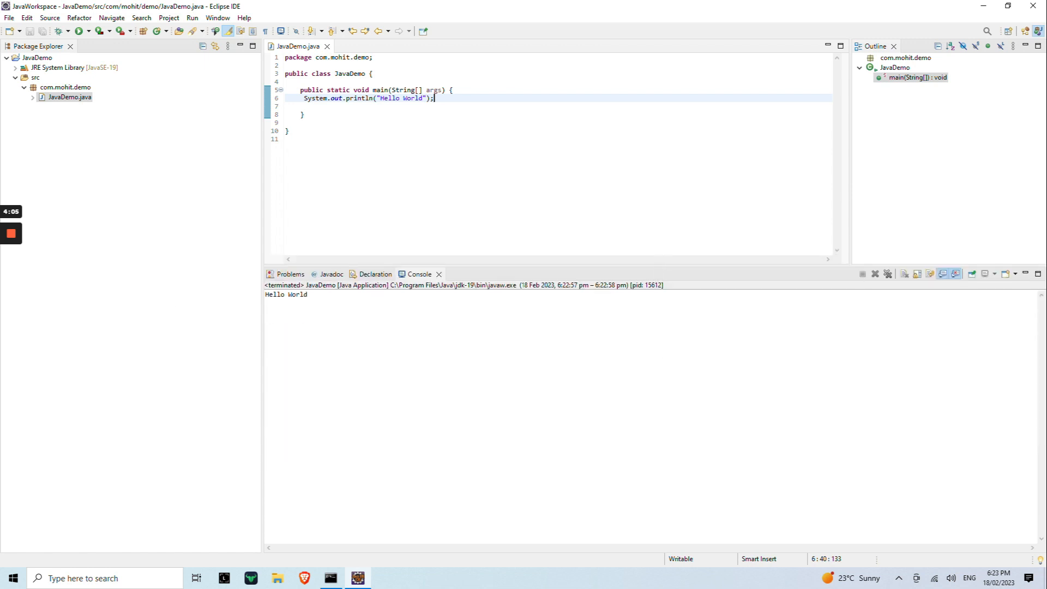
pyautogui.moveTo(309, 295); pyautogui.dragTo(254, 296)
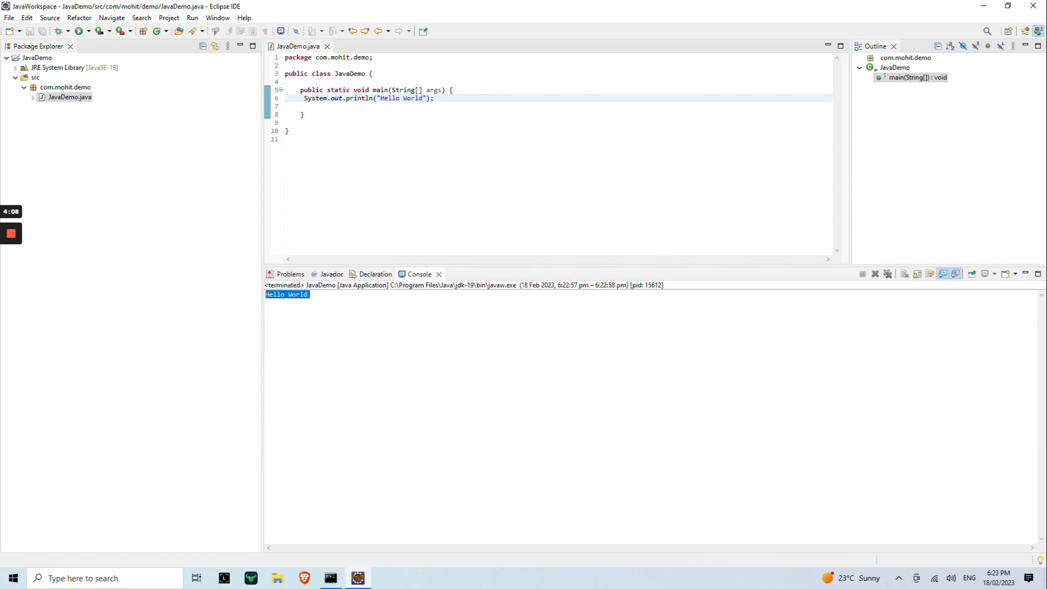
pyautogui.click(266, 302)
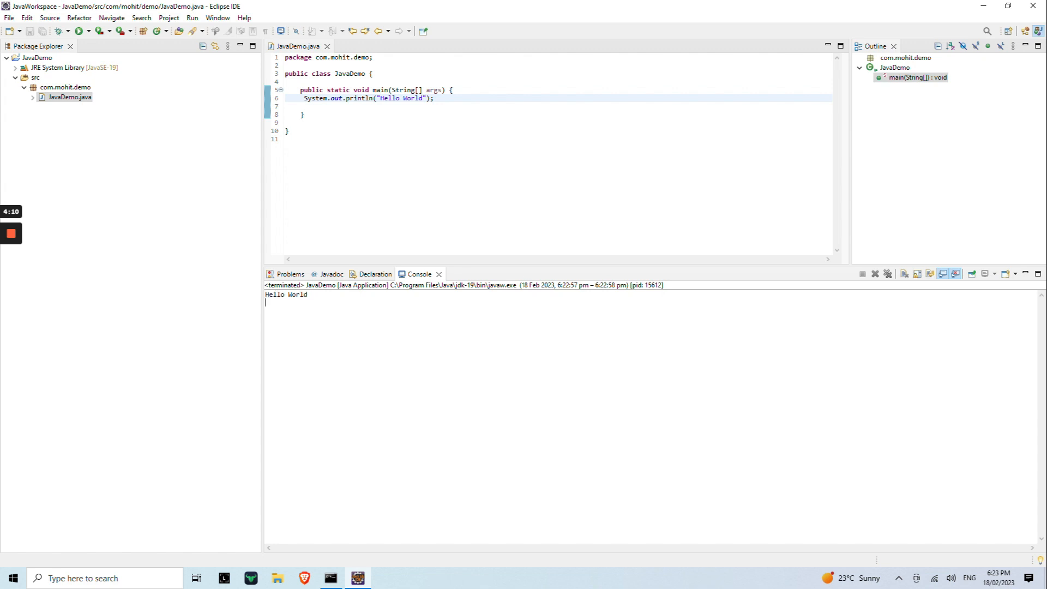